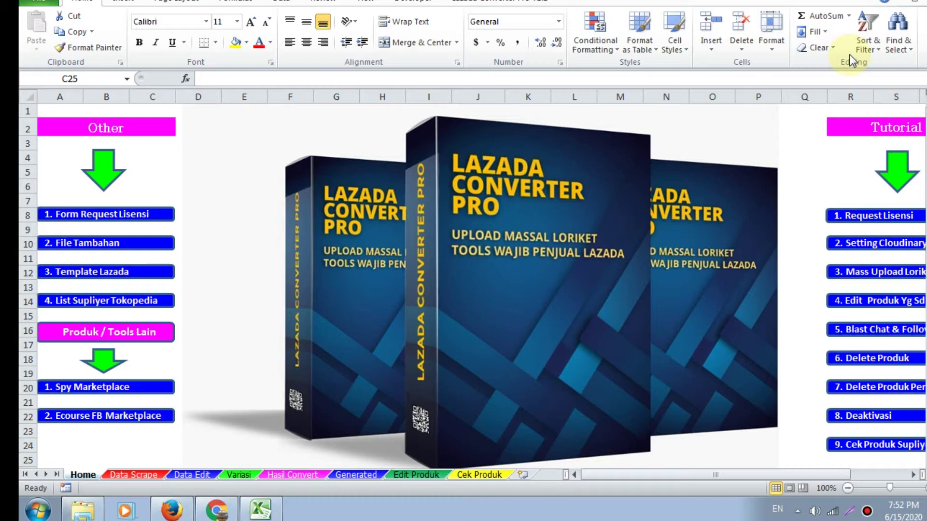
Import Data1.csv into the Data Scrape sheet with the X SUN importer, keeping the clipboard contents
click(136, 475)
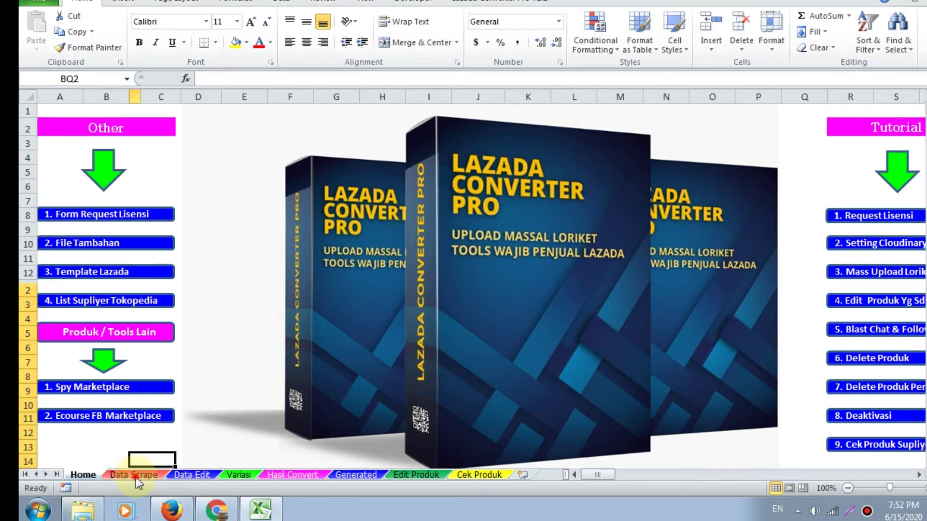
click(136, 477)
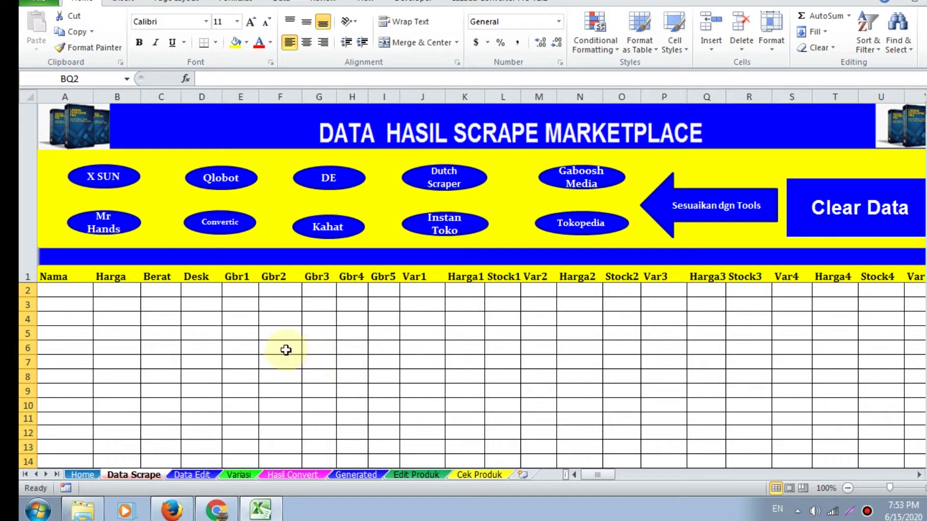
click(119, 179)
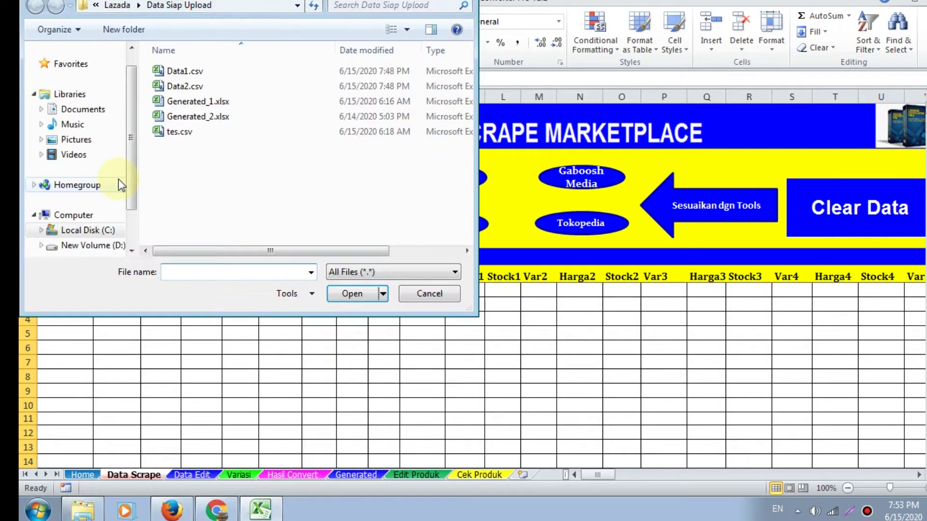
click(198, 72)
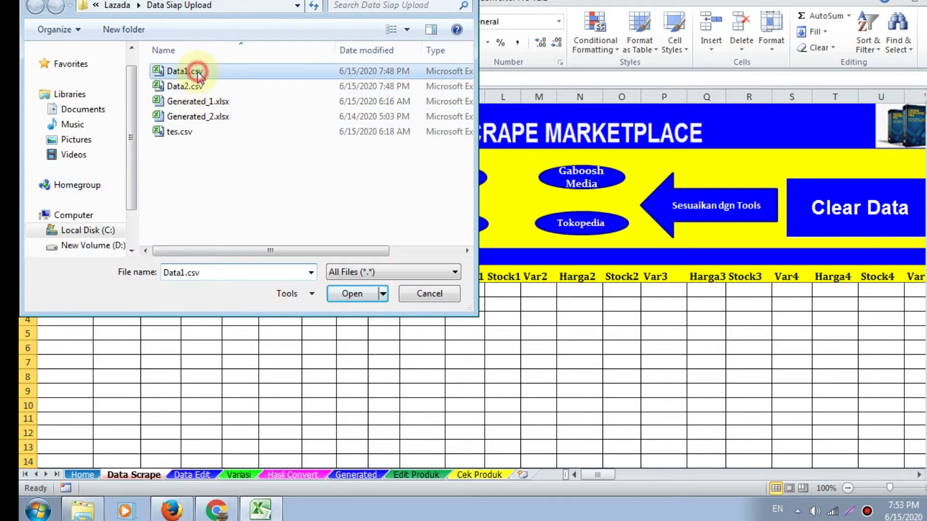
click(353, 297)
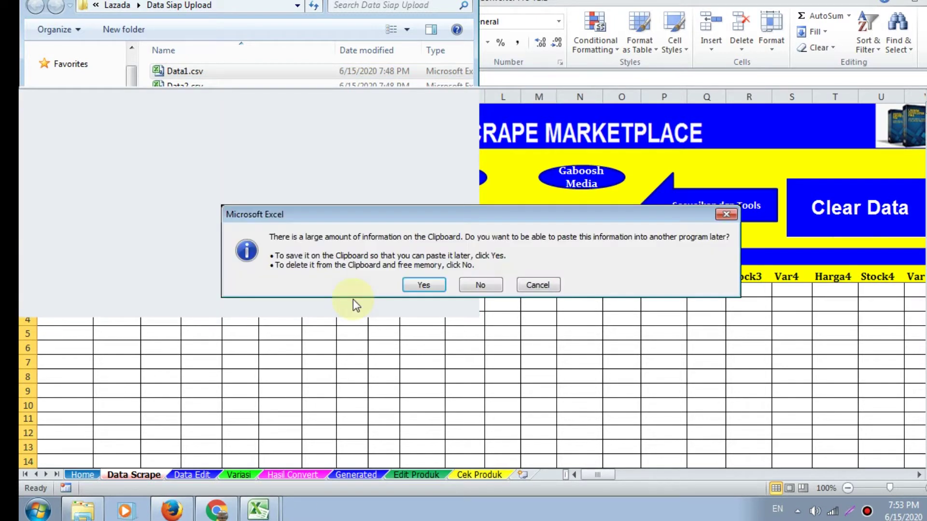
click(404, 288)
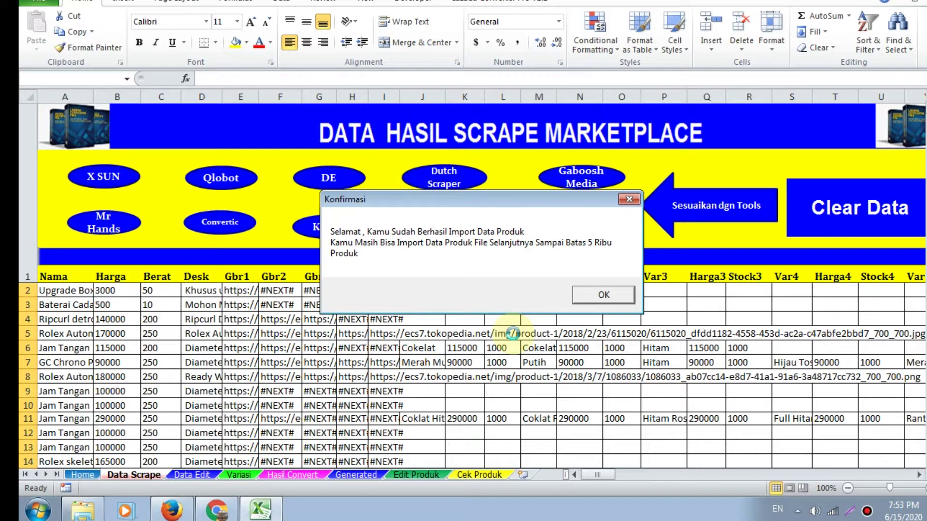
click(620, 302)
Import Data2.csv with the X SUN importer as additional product data, keeping the clipboard contents
click(108, 178)
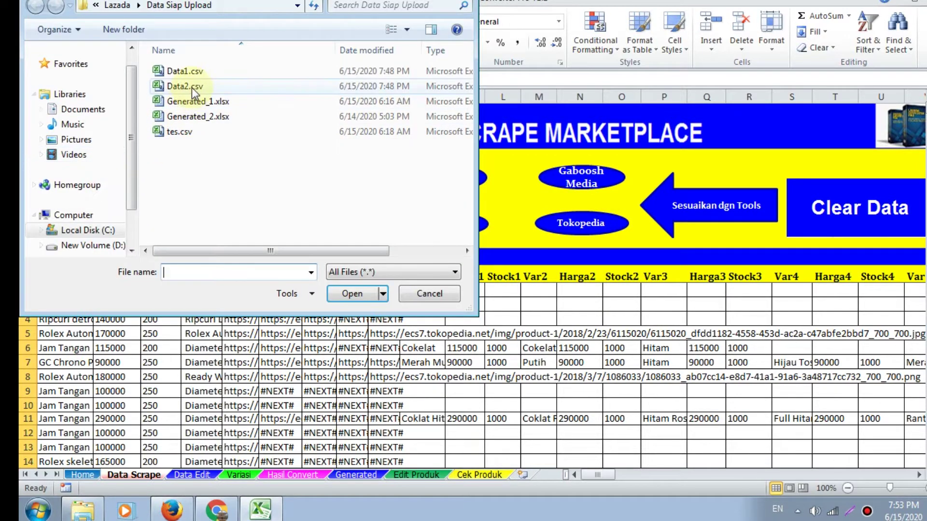
click(193, 88)
click(355, 293)
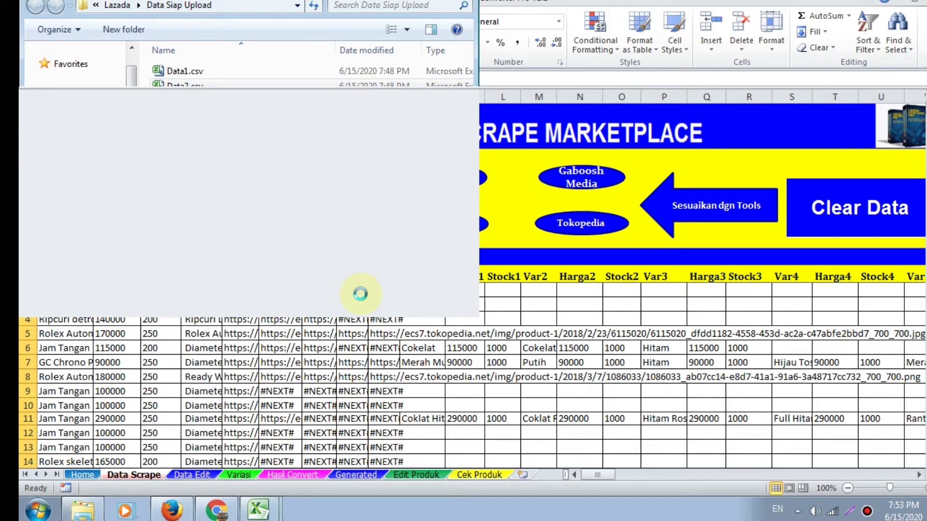
click(420, 289)
click(603, 295)
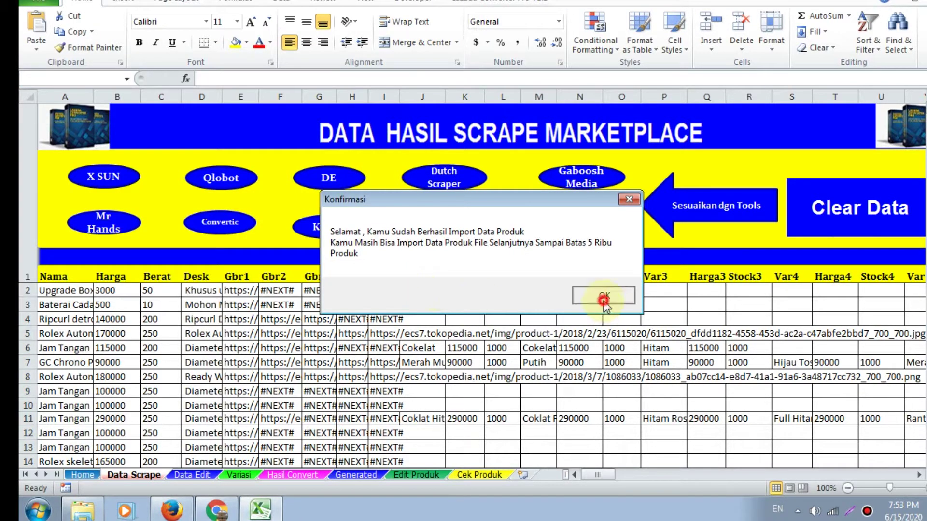
Examine the imported product rows in the Data Scrape sheet from the first to the last entry
scroll(235, 392, down, 19)
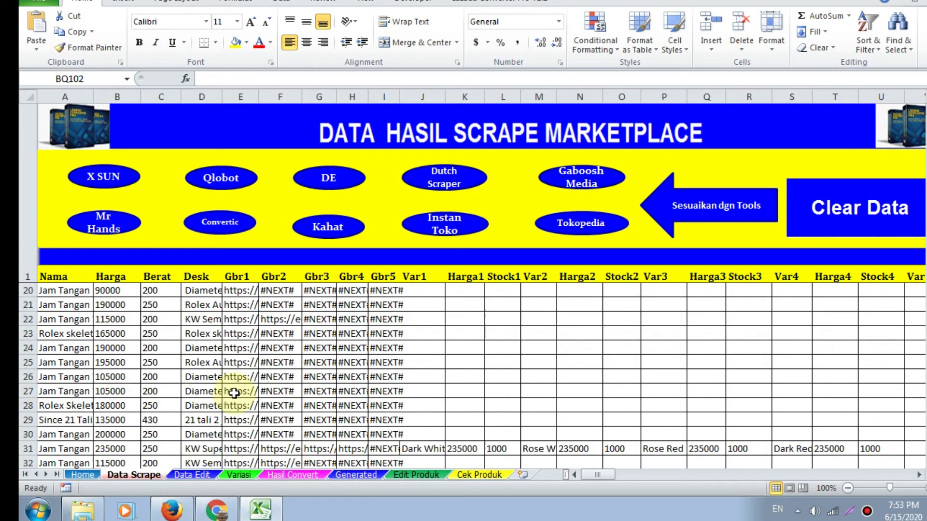
scroll(235, 393, down, 20)
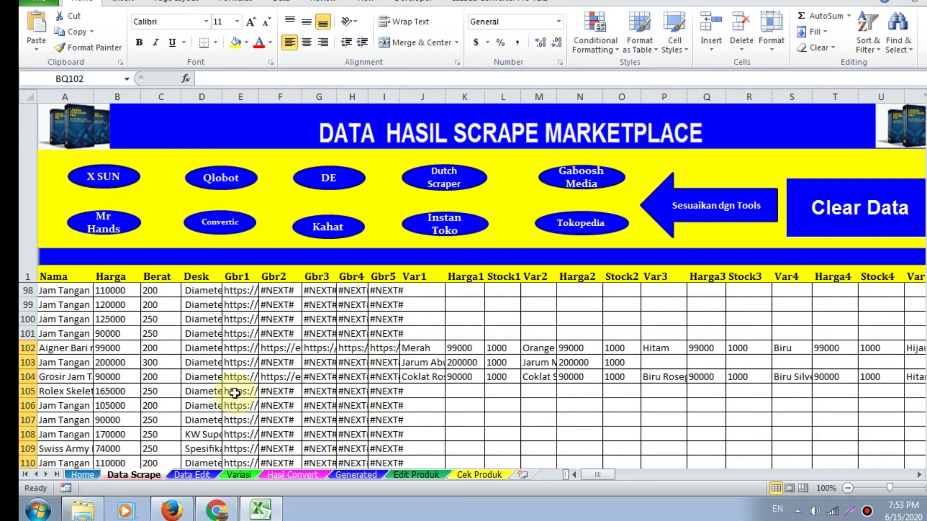
scroll(235, 394, down, 7)
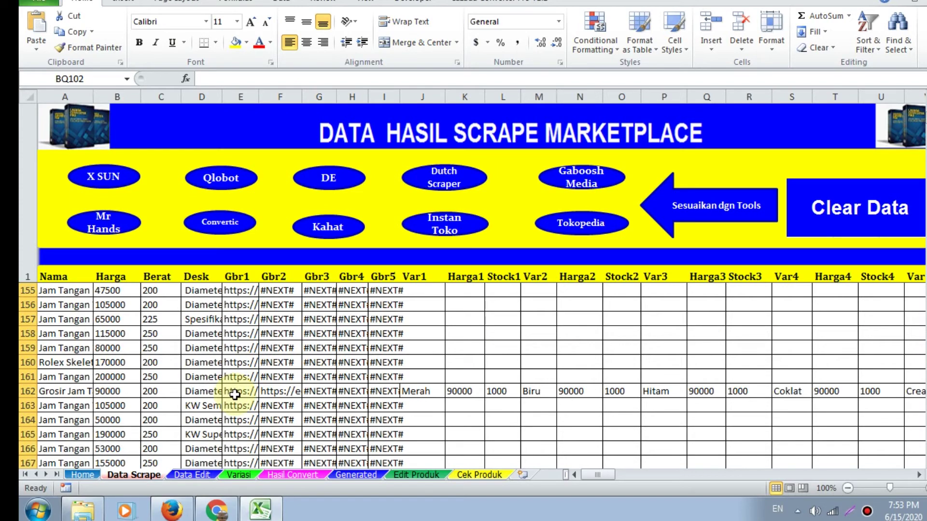
scroll(235, 394, down, 15)
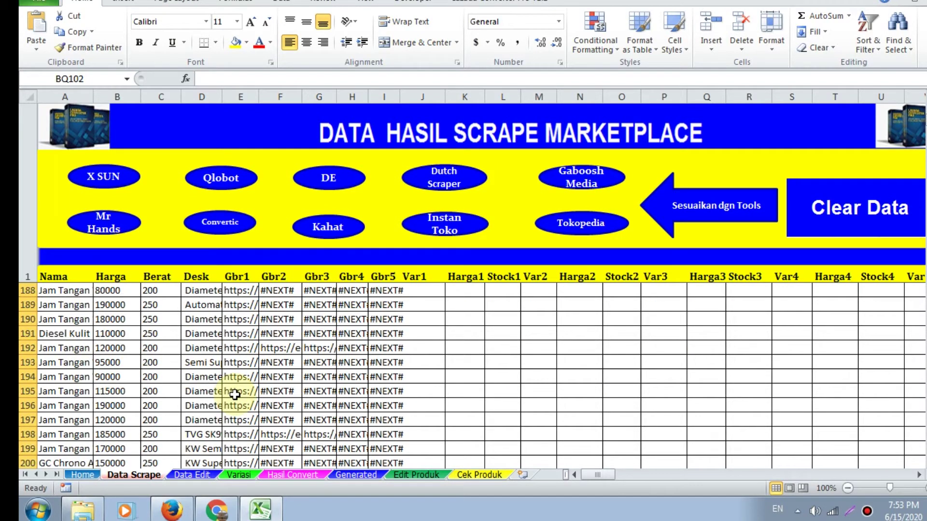
scroll(235, 395, up, 2)
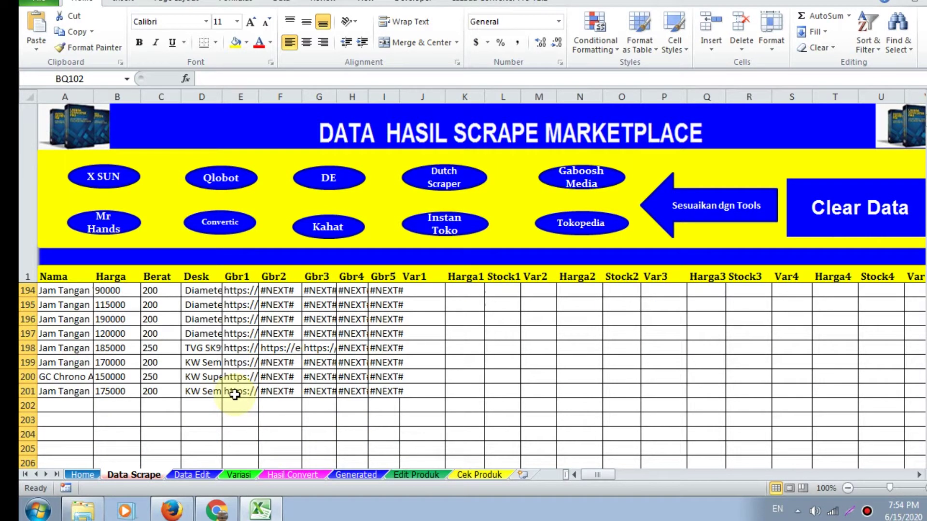
scroll(235, 394, up, 20)
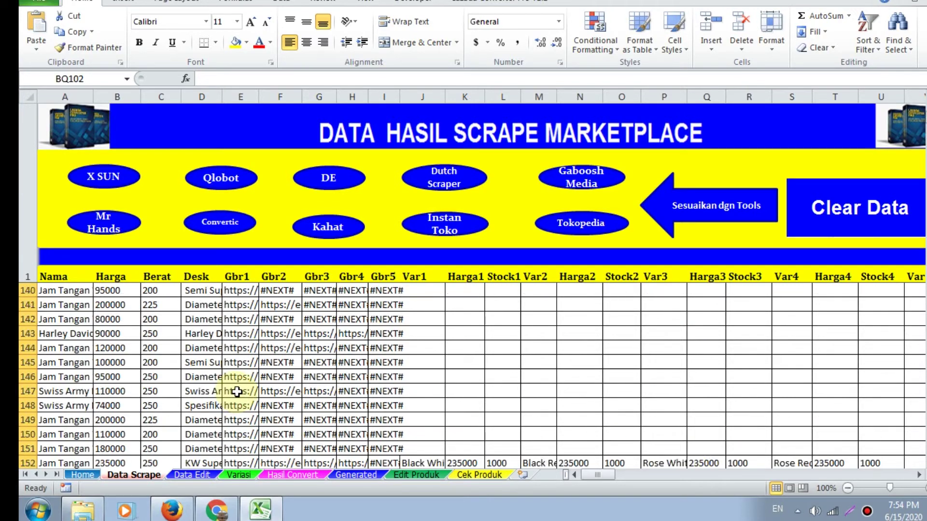
scroll(236, 391, up, 16)
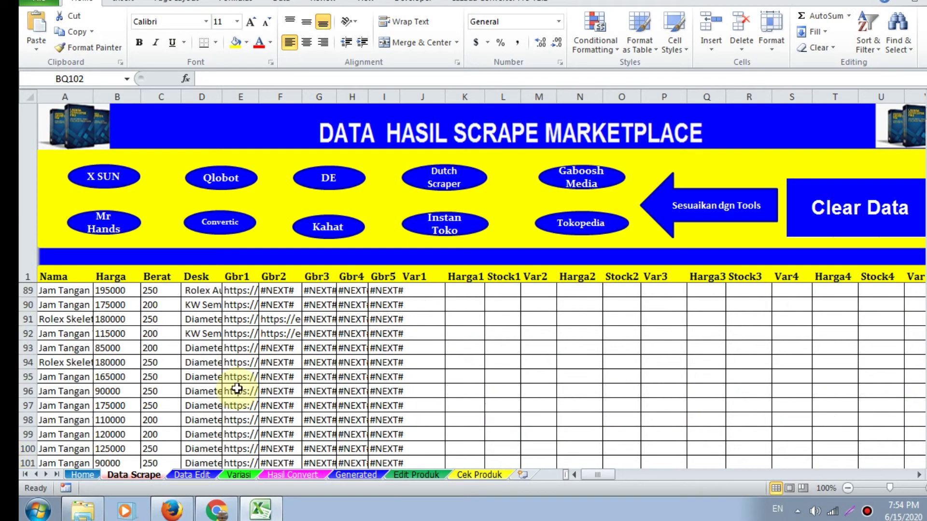
scroll(238, 384, up, 18)
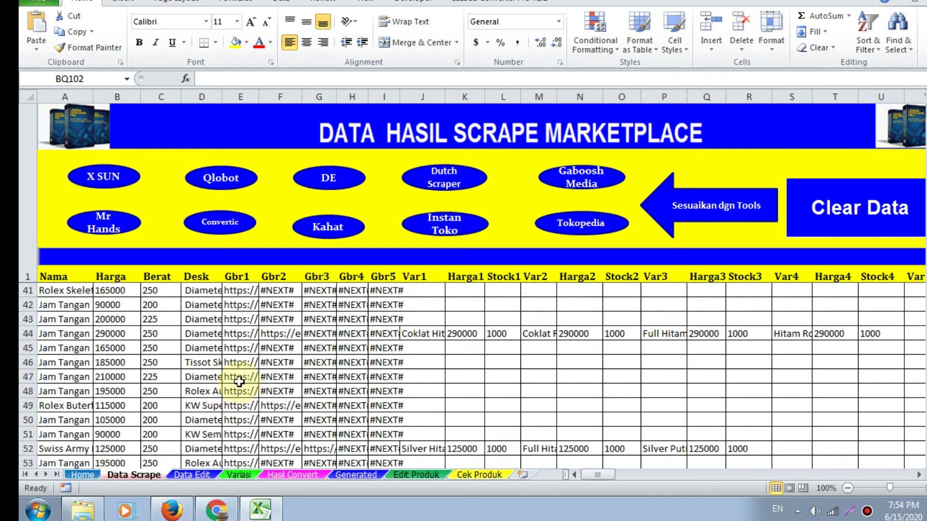
scroll(239, 381, up, 7)
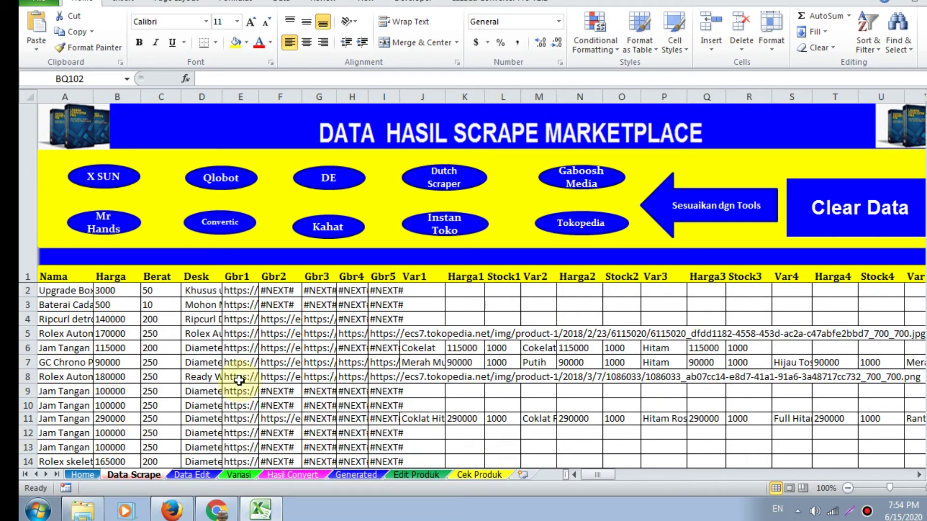
Go on to the Data Edit sheet and replace the username in the Pengaturan Cloudinary settings with the account's own username
click(919, 475)
click(918, 476)
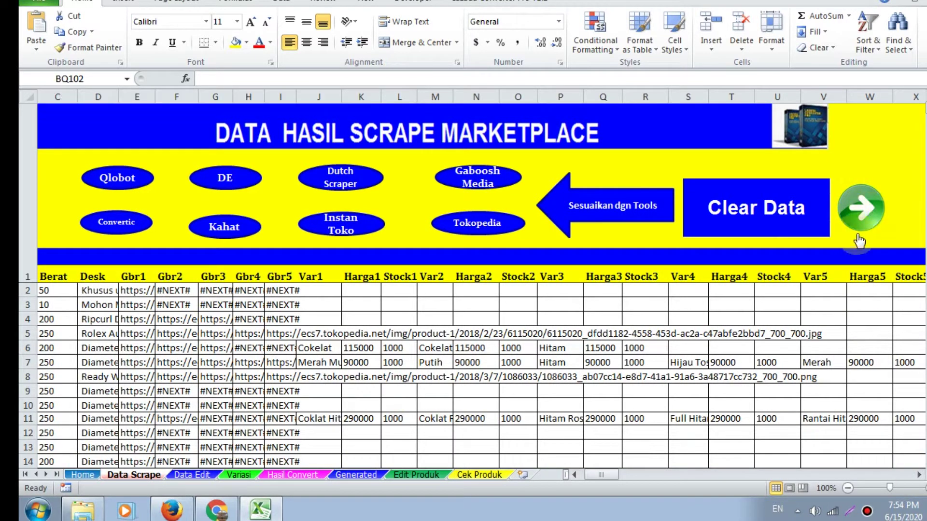
click(871, 219)
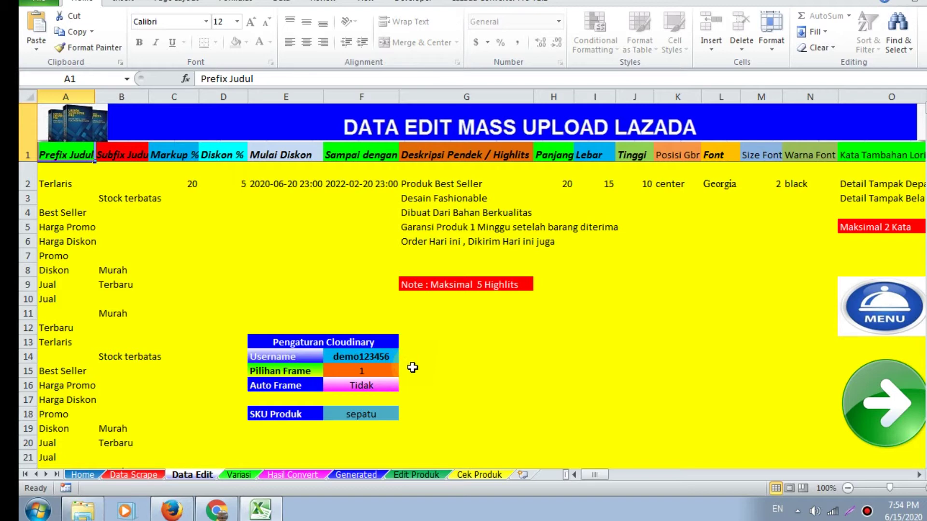
click(386, 357)
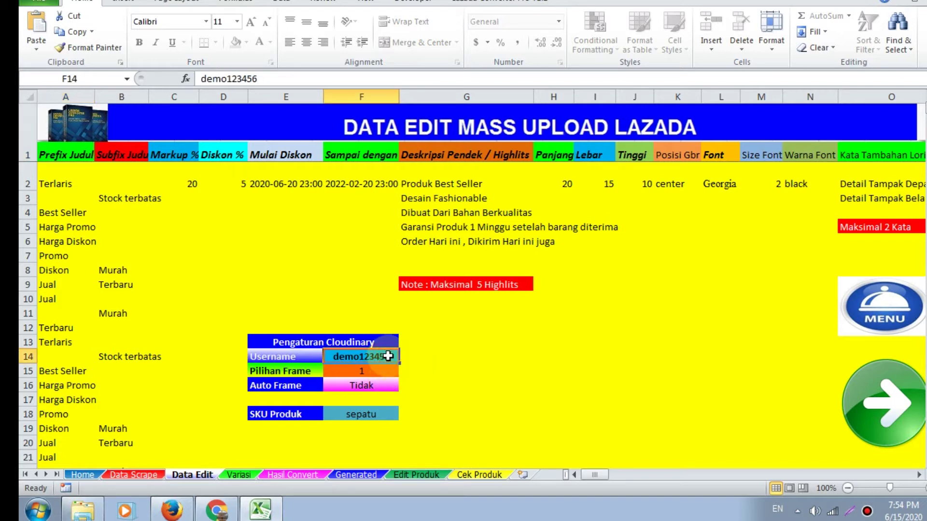
key(Delete)
text(amo)
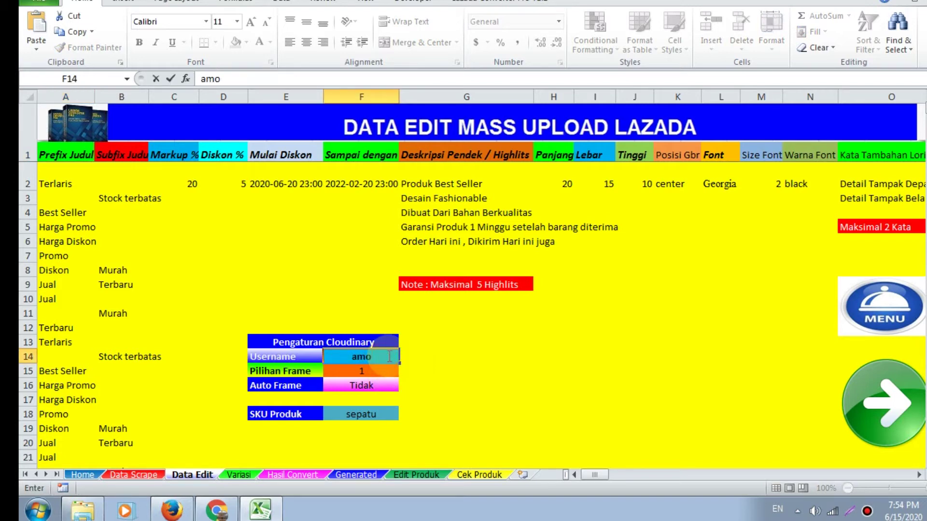
click(409, 400)
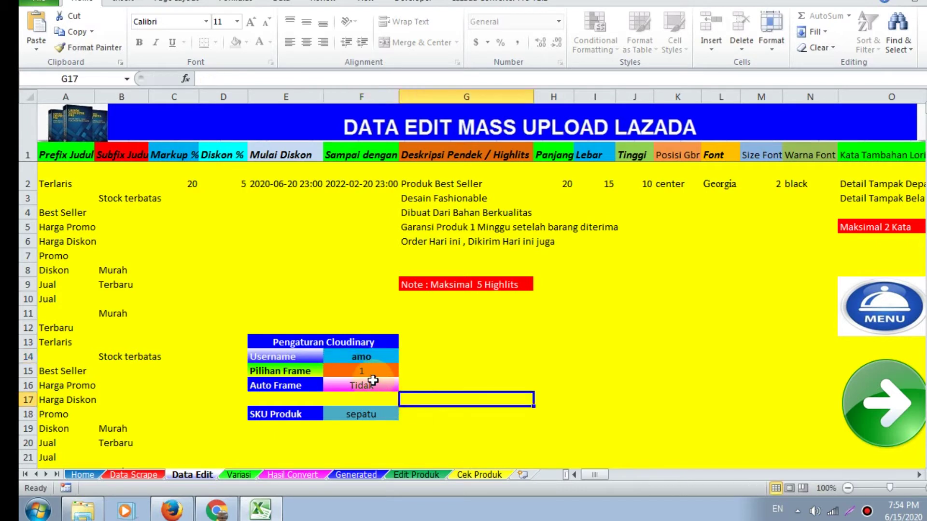
Set Auto Frame to Ya in the Pengaturan Cloudinary settings
click(373, 382)
click(406, 386)
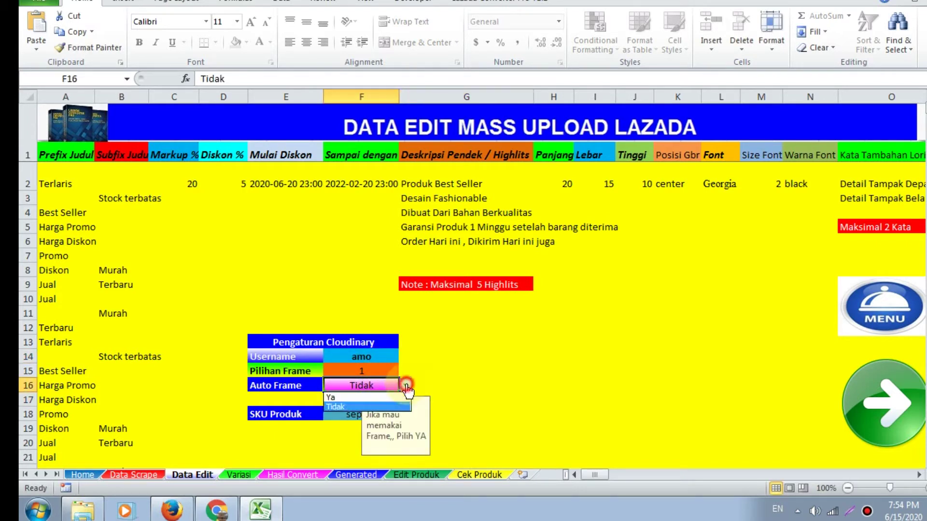
click(338, 397)
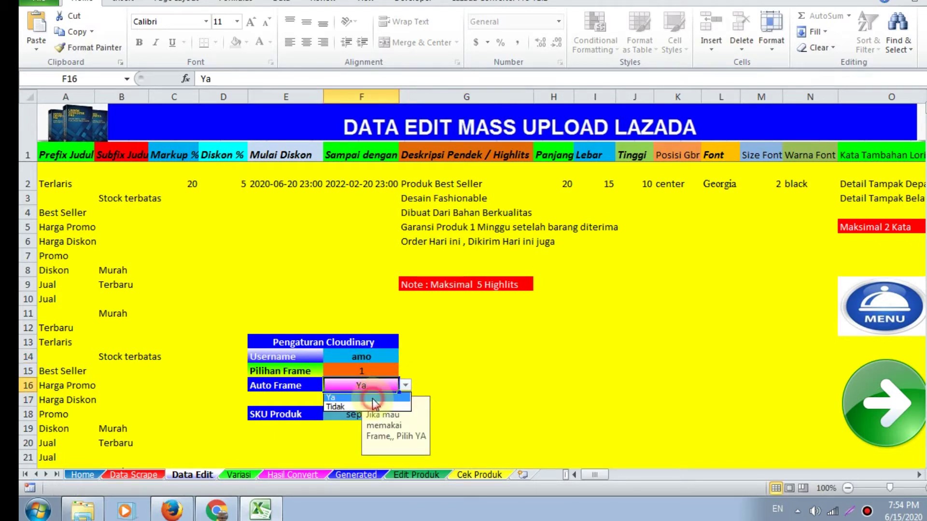
click(341, 440)
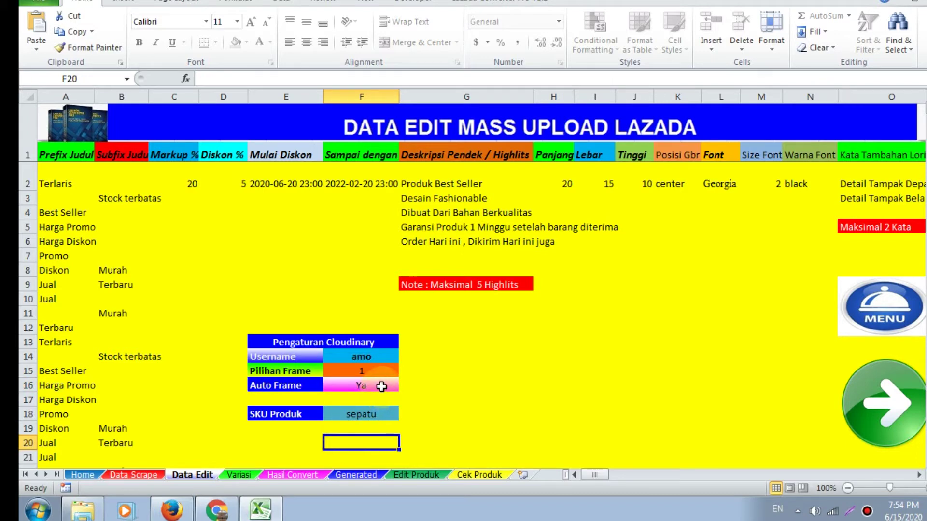
click(381, 386)
click(332, 441)
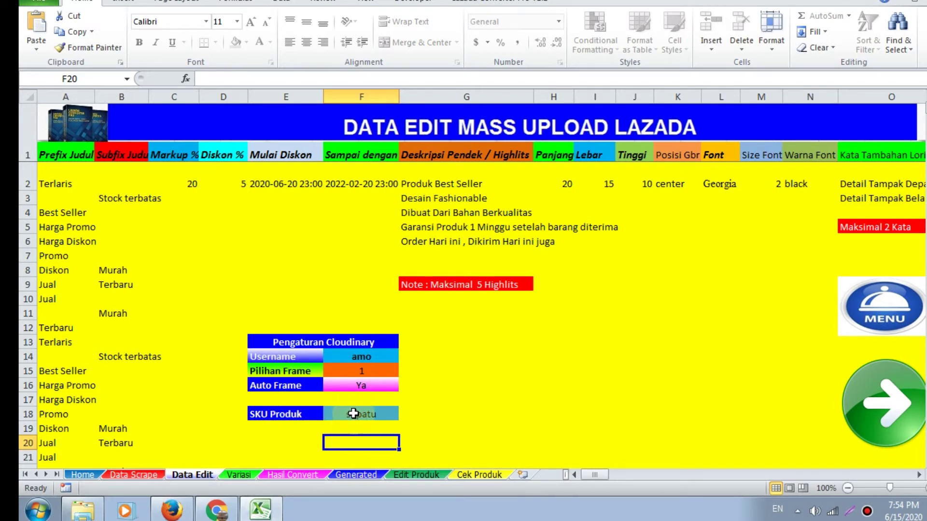
Check the product names in the Data Scrape sheet and set SKU Produk in the Data Edit sheet to Jam
click(134, 475)
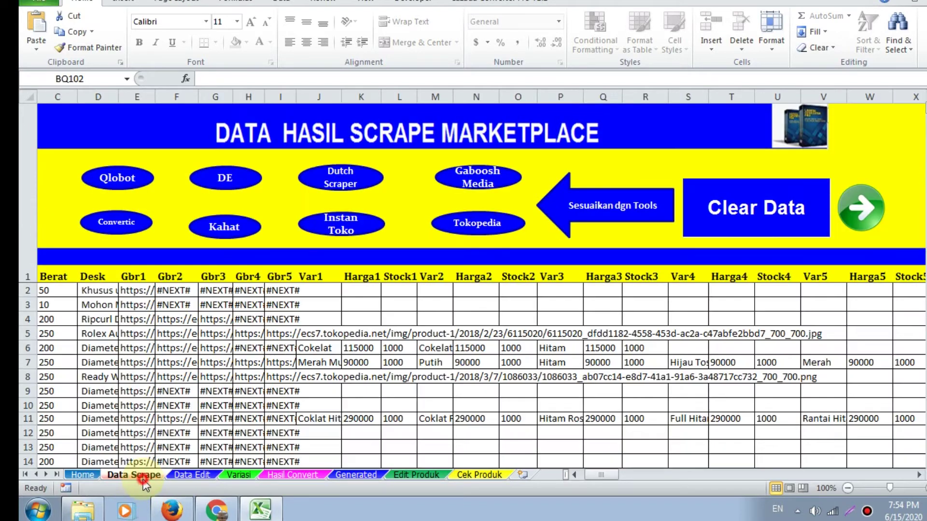
drag(615, 476, 603, 472)
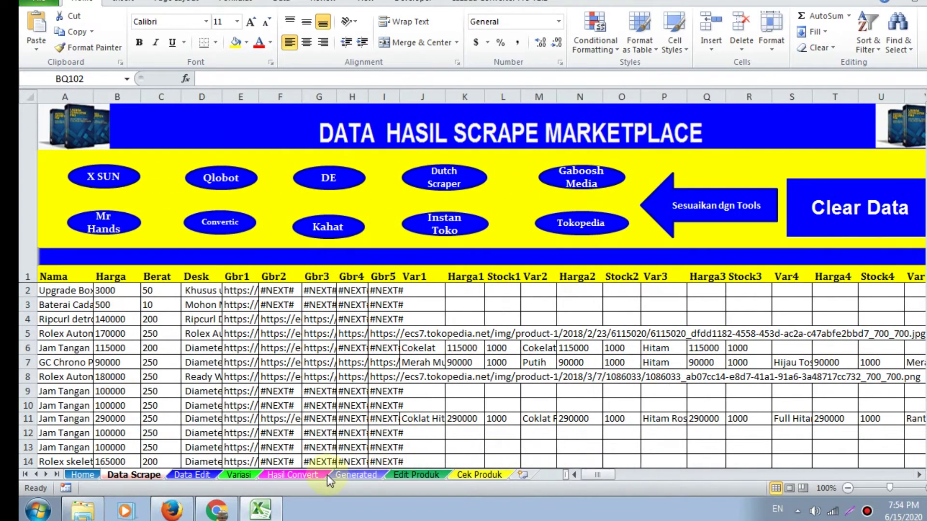
click(205, 474)
click(354, 418)
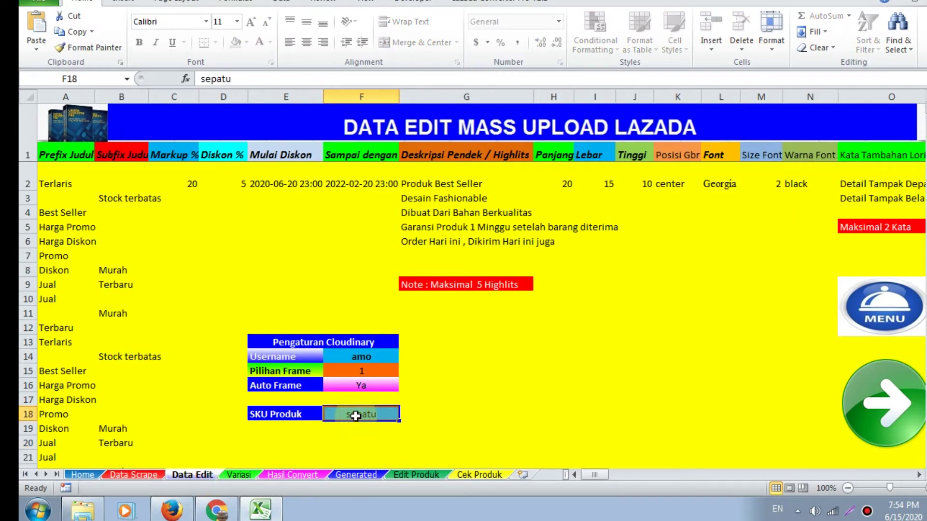
text(Jam)
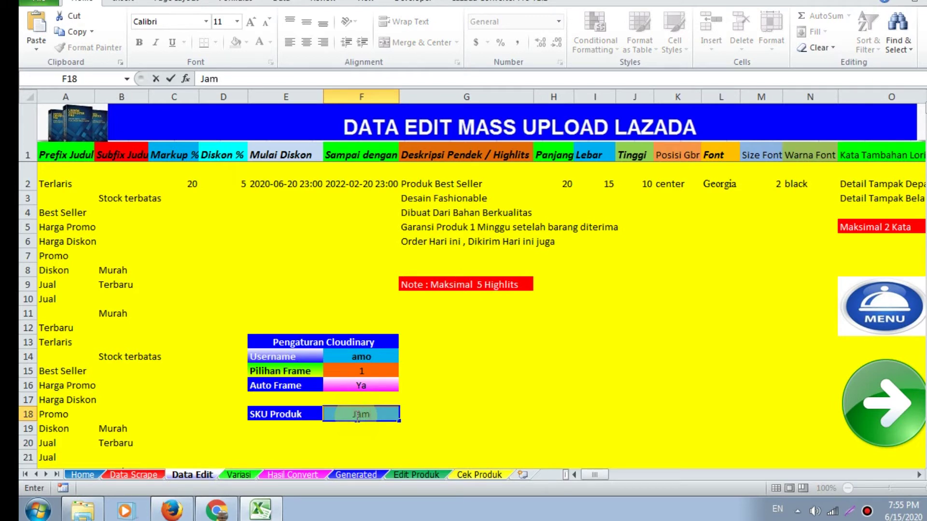
Review the font, Kata Tambahan Loriket and short-description highlight settings, and continue to the Variasi sheet
click(714, 187)
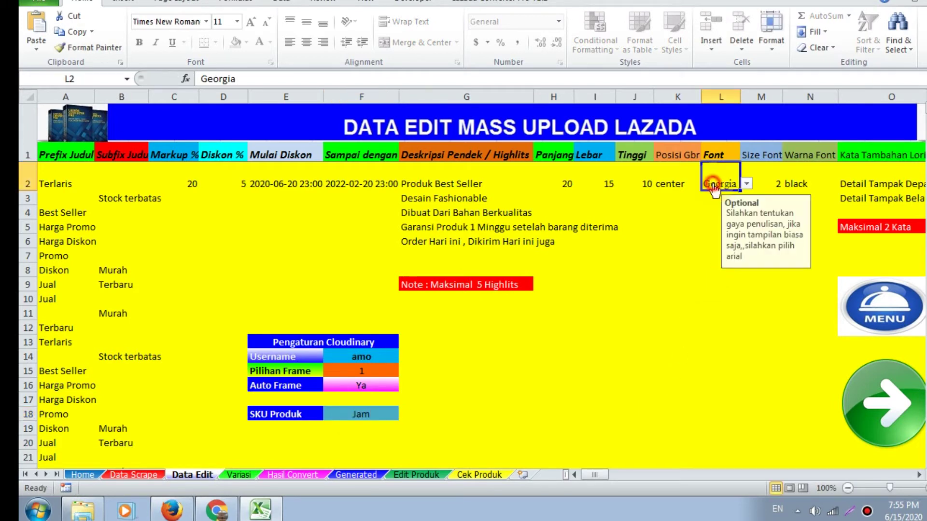
key(Right)
key(Right)
key(Right)
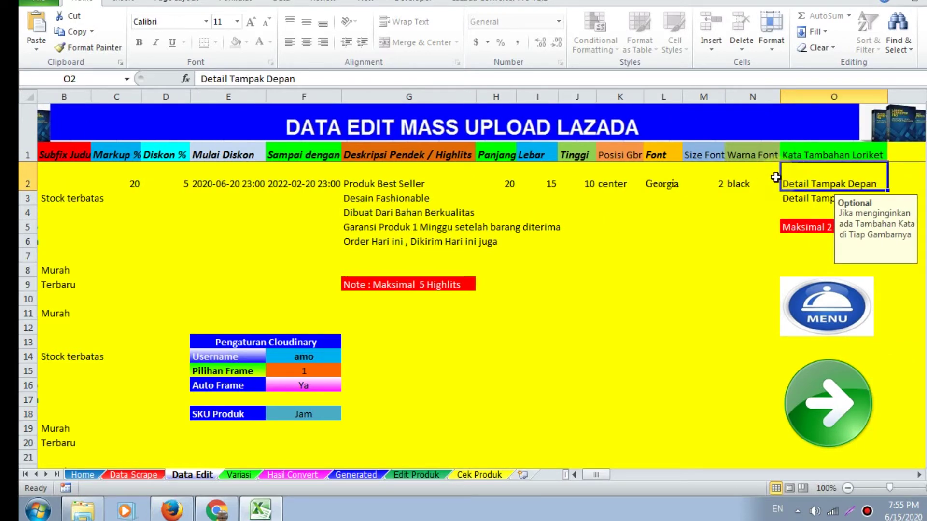
drag(607, 475, 591, 475)
click(432, 183)
click(439, 208)
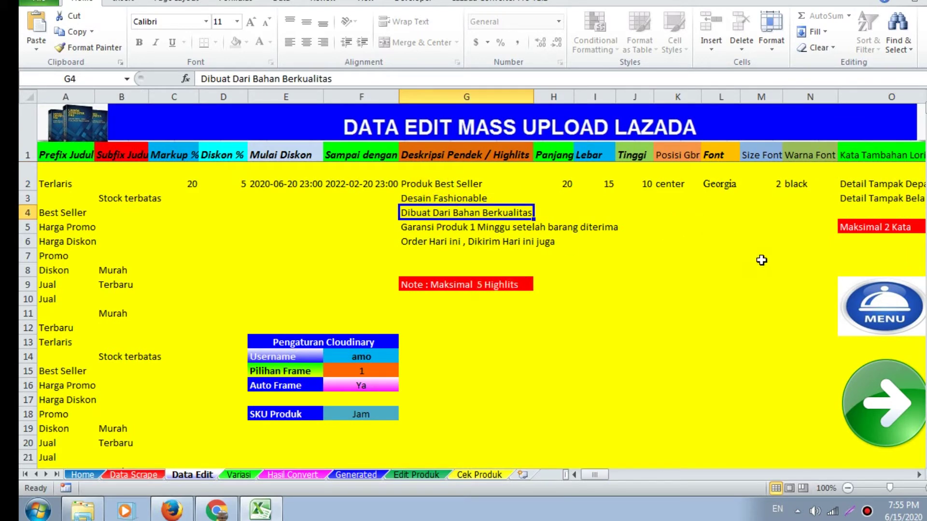
click(876, 408)
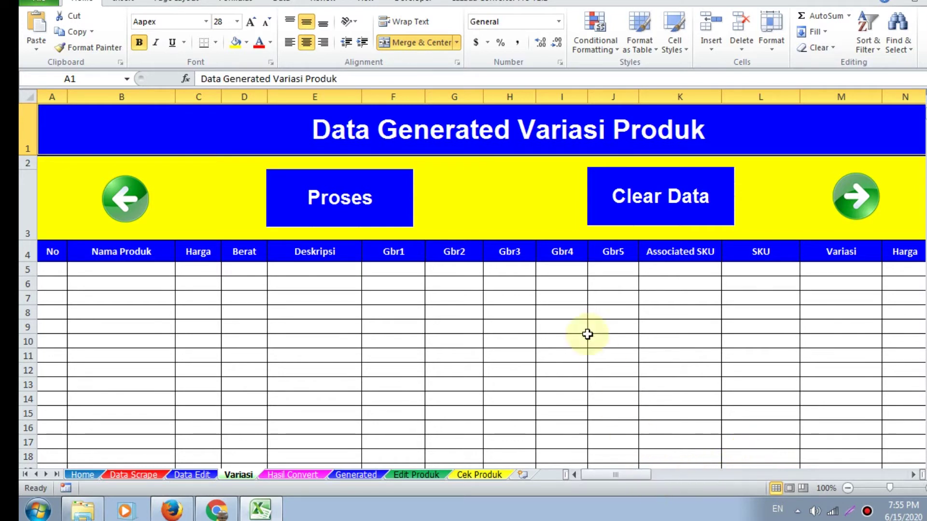
Process the product variations in the Variasi sheet and continue to the Hasil Convert sheet
click(372, 208)
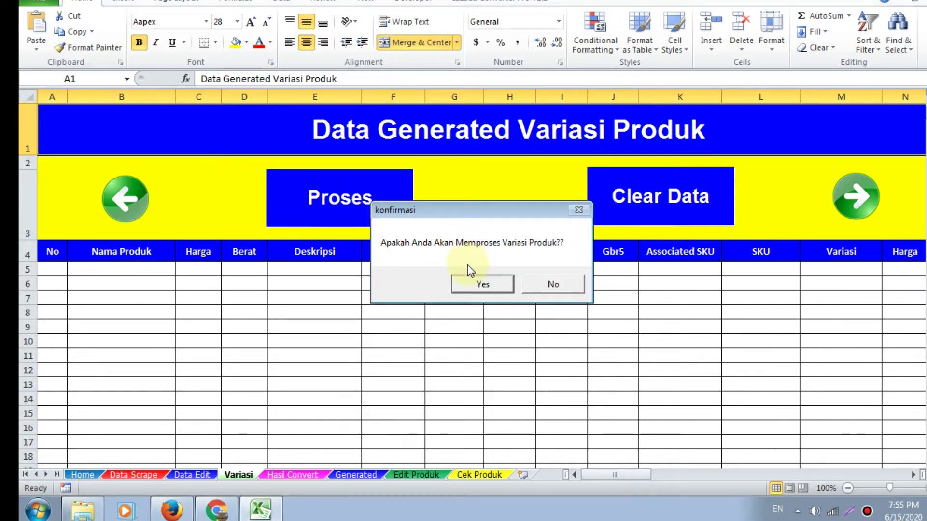
click(472, 284)
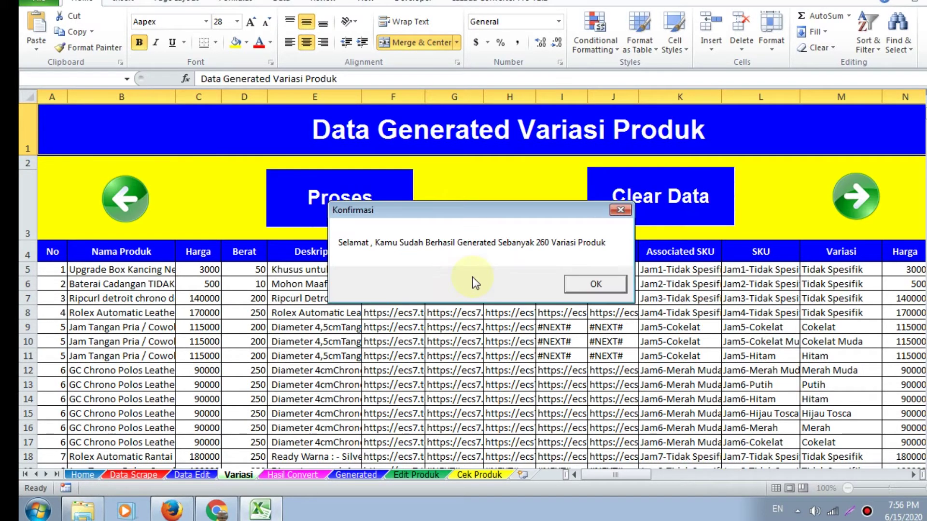
click(600, 282)
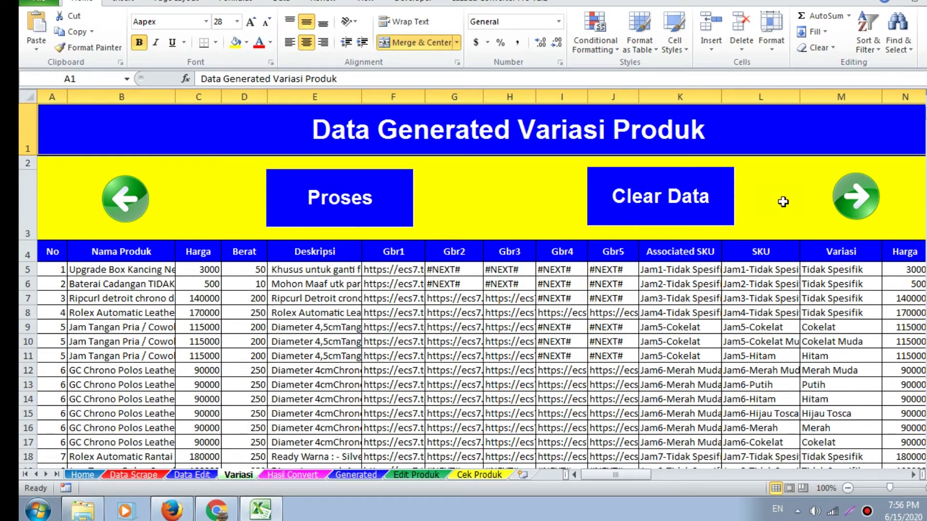
click(862, 208)
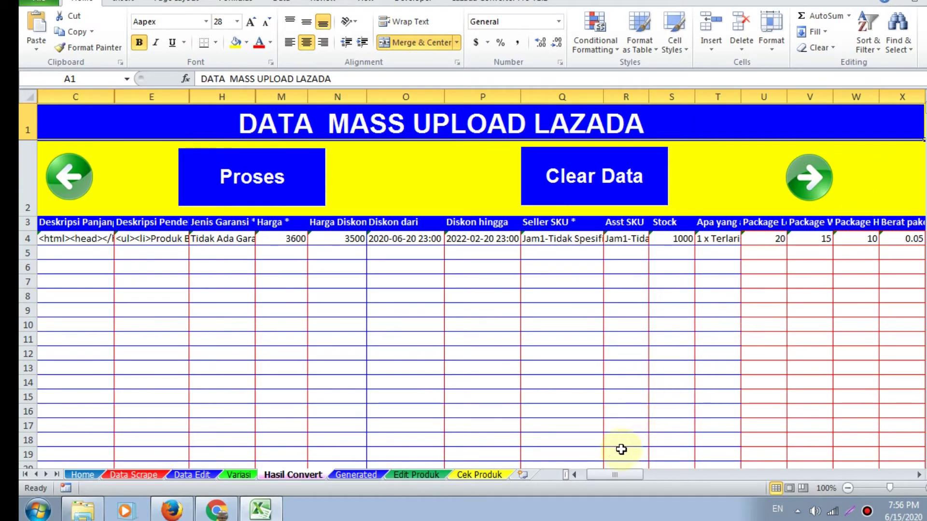
Run the conversion process in the Hasil Convert sheet, confirming that the variations have been processed
click(555, 352)
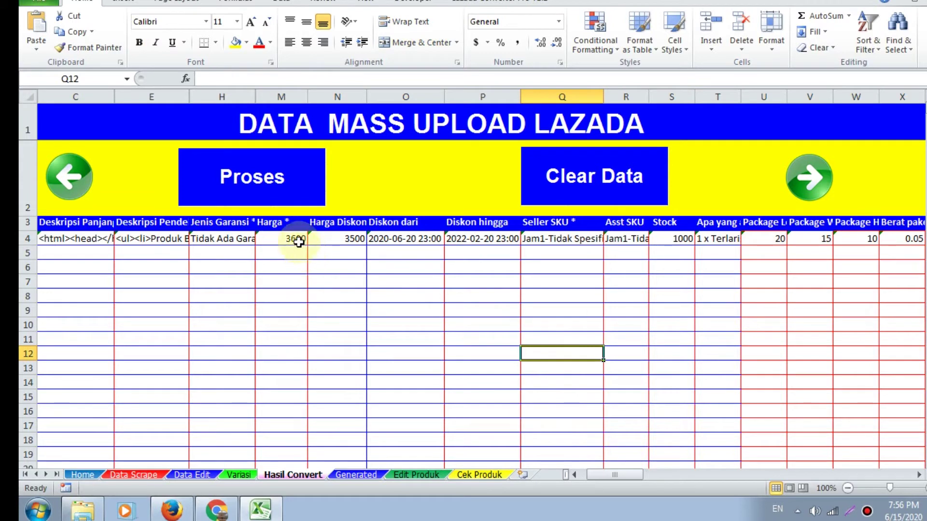
click(280, 174)
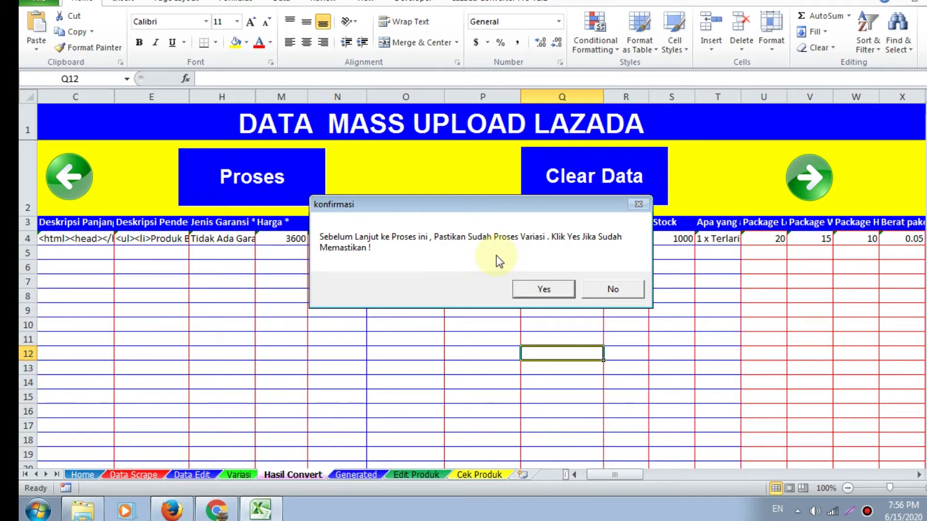
click(532, 287)
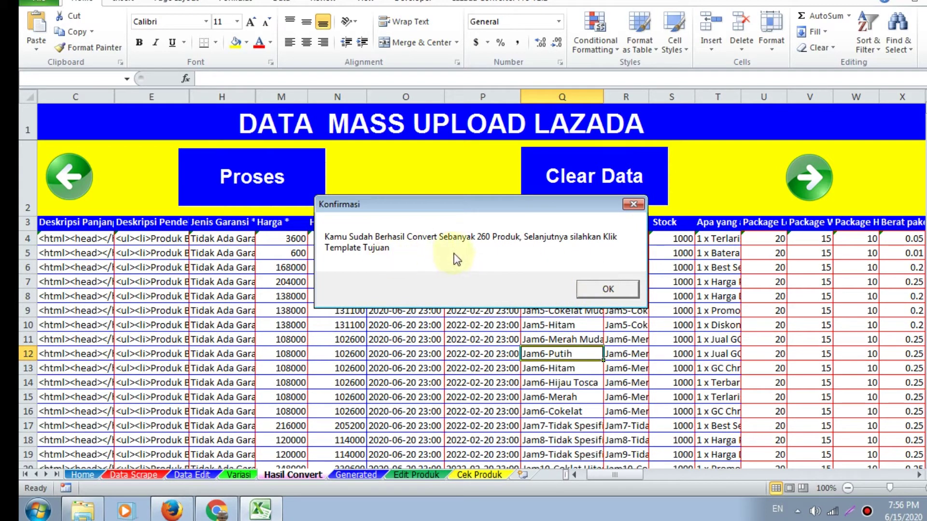
click(597, 289)
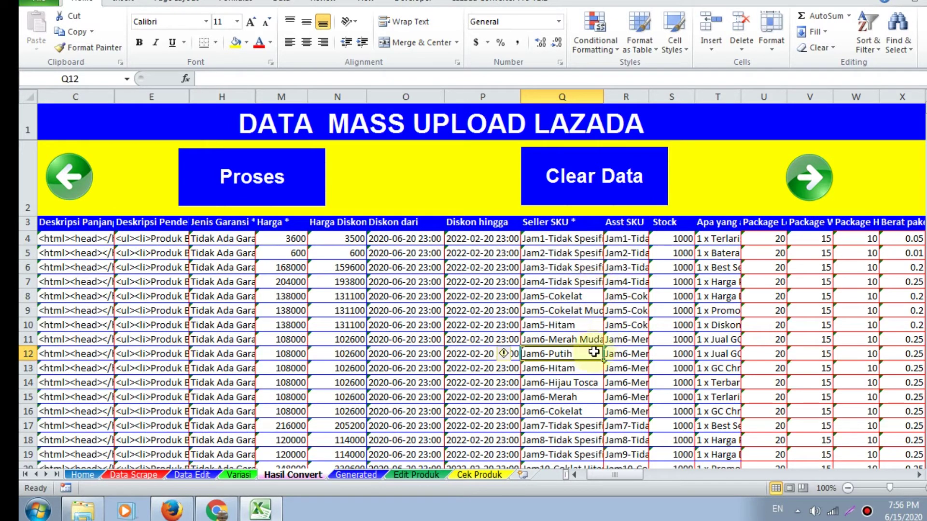
Transfer the converted data to the JAM,KACAMATA,PERHIASAN destination template
drag(601, 473, 661, 478)
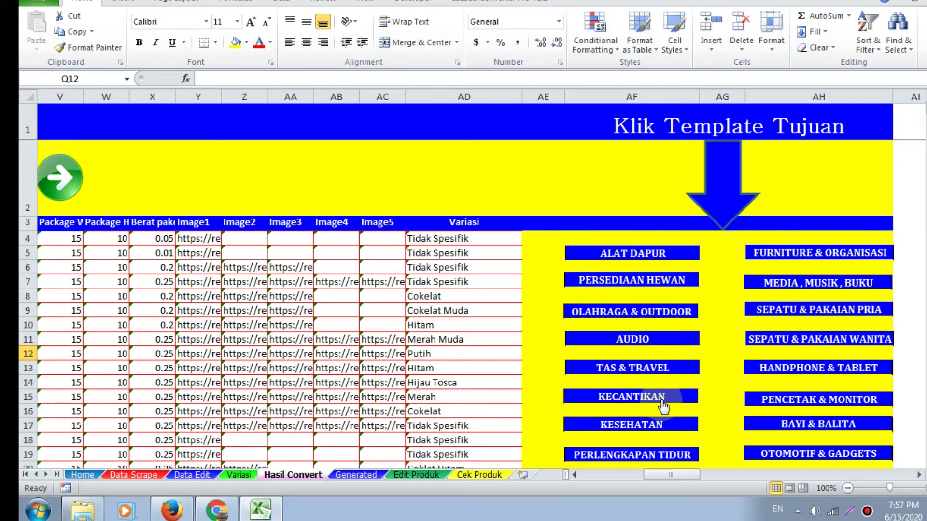
scroll(676, 394, down, 4)
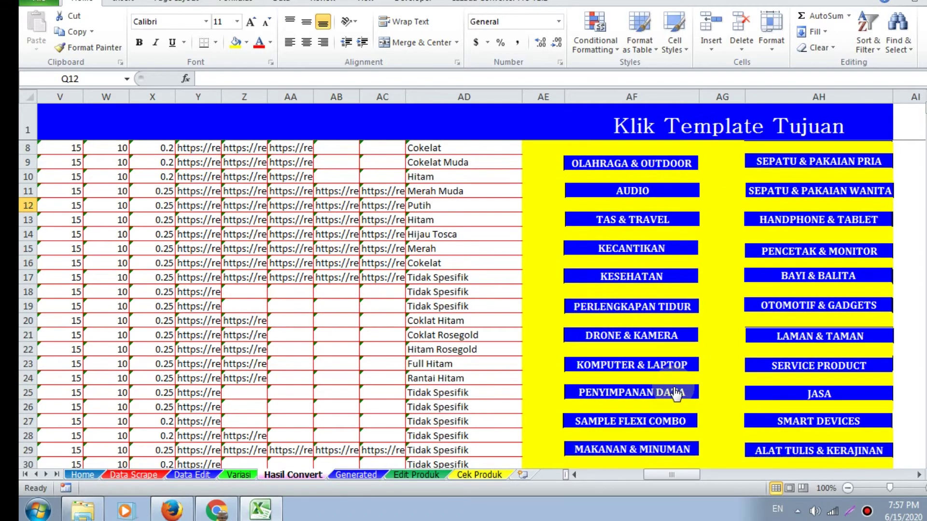
scroll(675, 393, down, 2)
scroll(676, 394, up, 1)
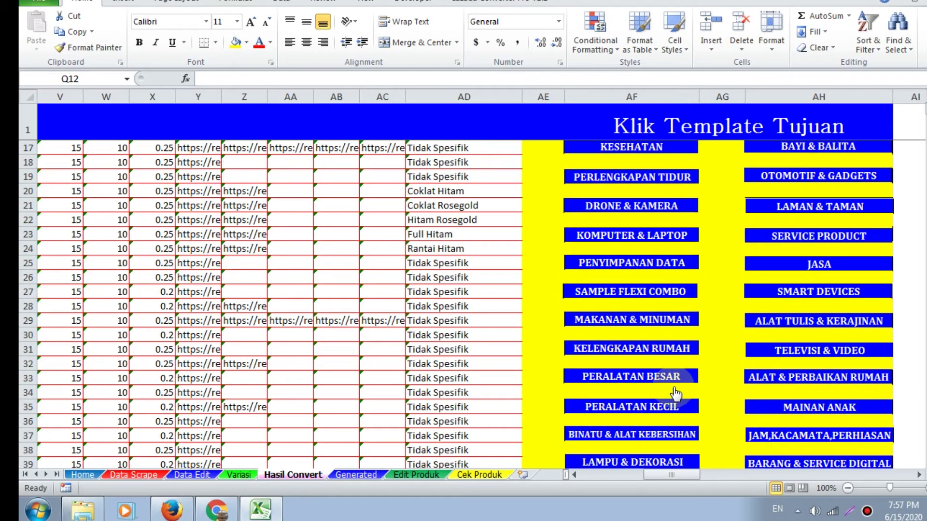
click(829, 436)
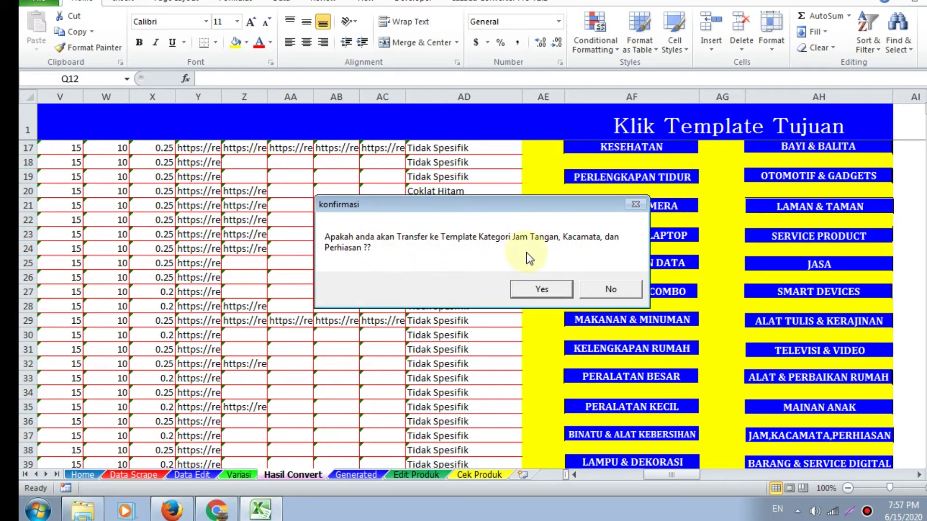
click(552, 291)
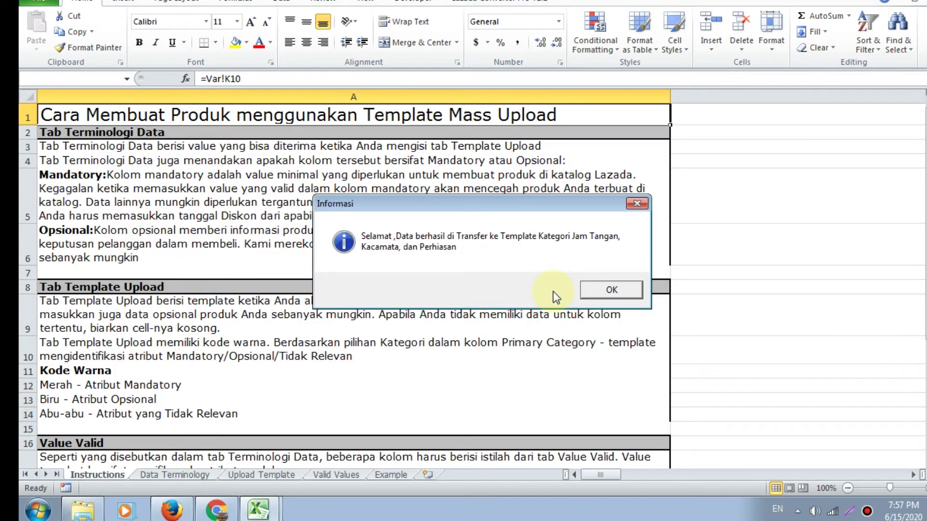
click(606, 295)
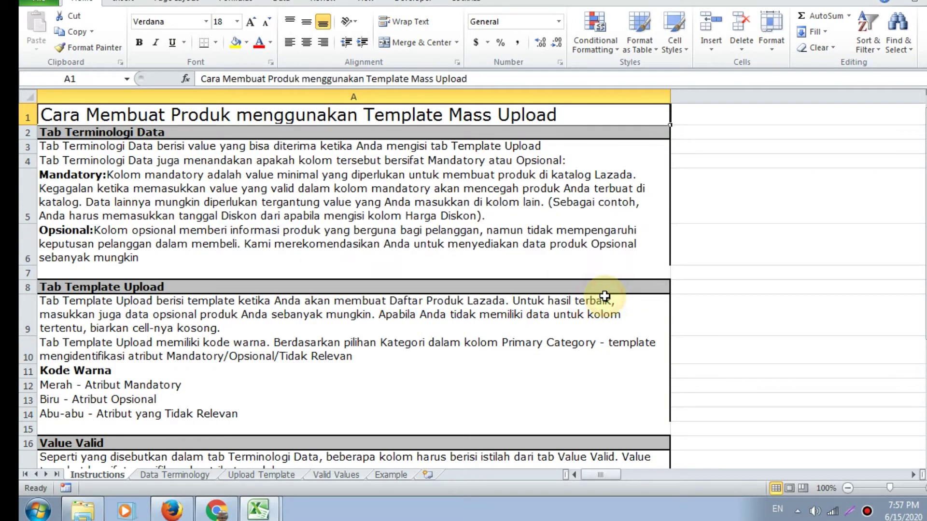
Review the transferred product rows in the Upload Template sheet
click(279, 474)
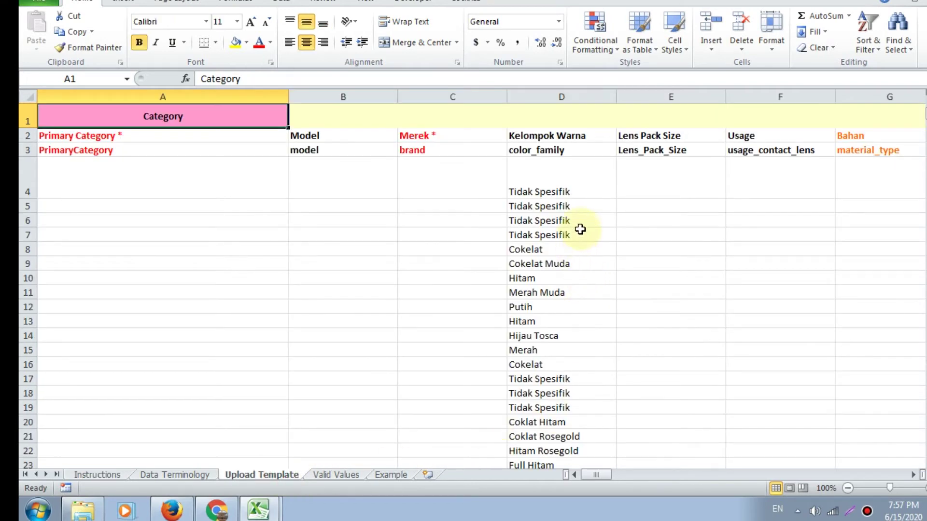
scroll(577, 277, down, 6)
scroll(583, 321, down, 16)
scroll(585, 320, up, 8)
scroll(585, 320, up, 14)
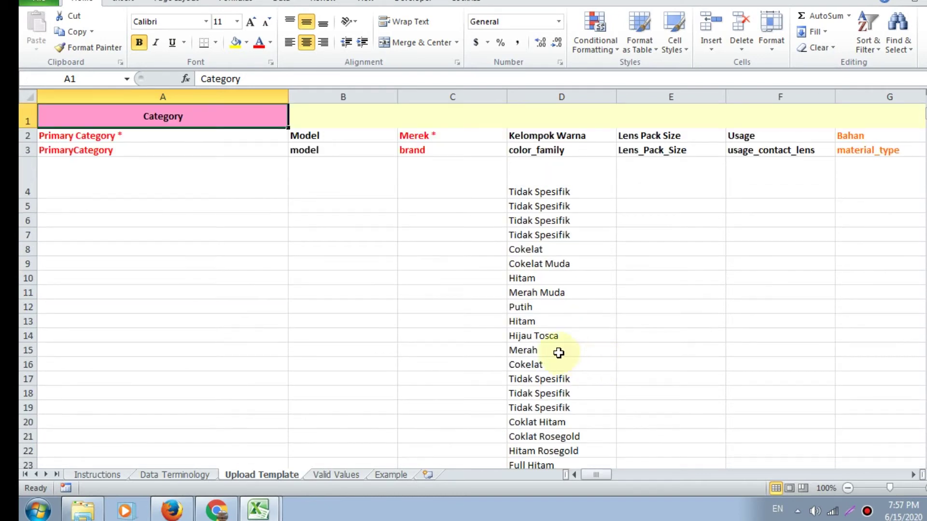
drag(601, 471, 579, 467)
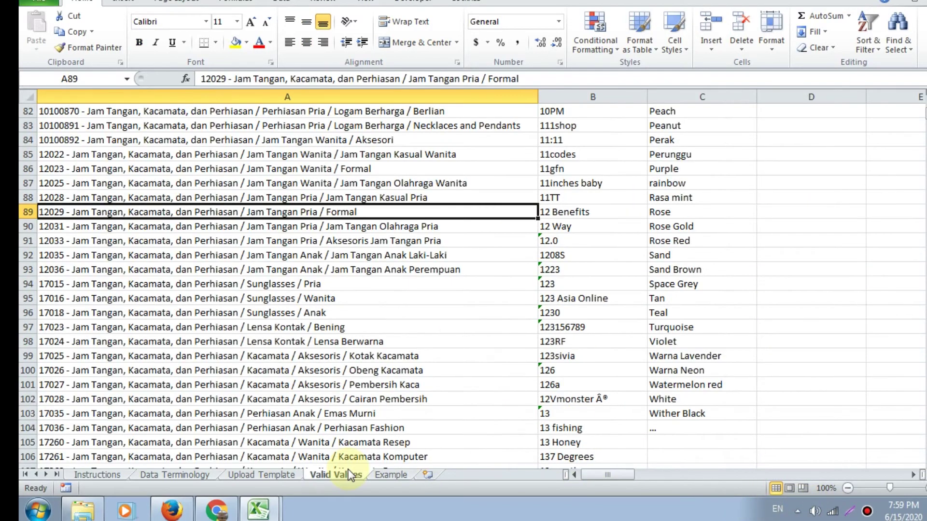
Copy the category 12029 - Jam Tangan, Kacamata, dan Perhiasan / Jam Tangan Pria / Formal from Valid Values into Primary Category cells A4:A263 of Upload Template
key(ctrl+c)
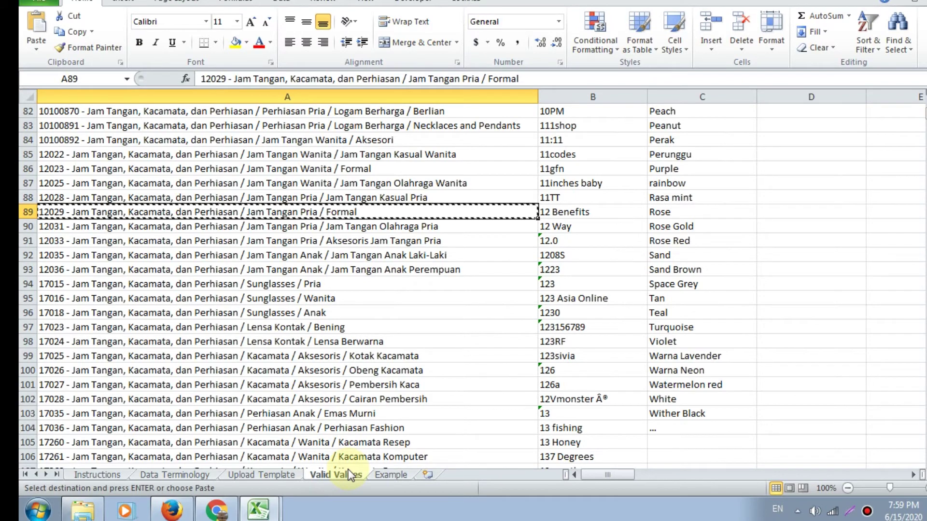
key(shift+Page_Up)
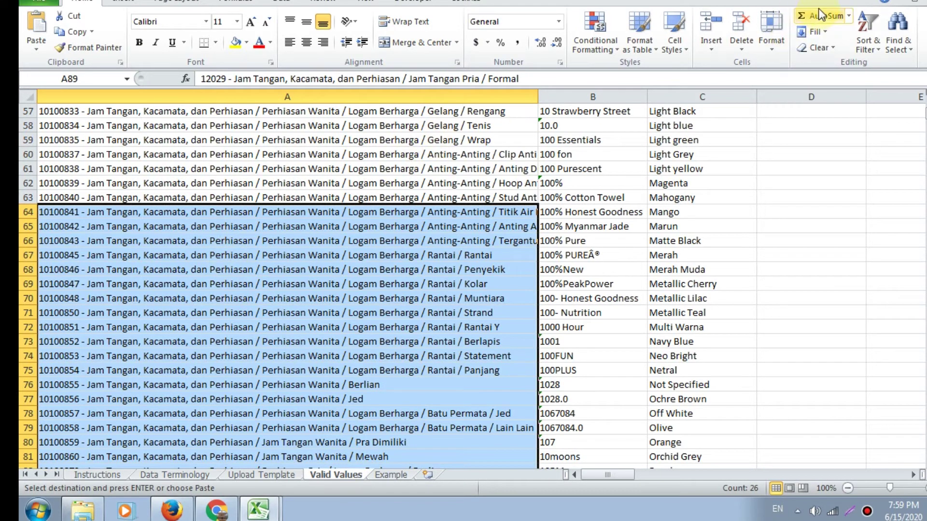
key(shift+Page_Down)
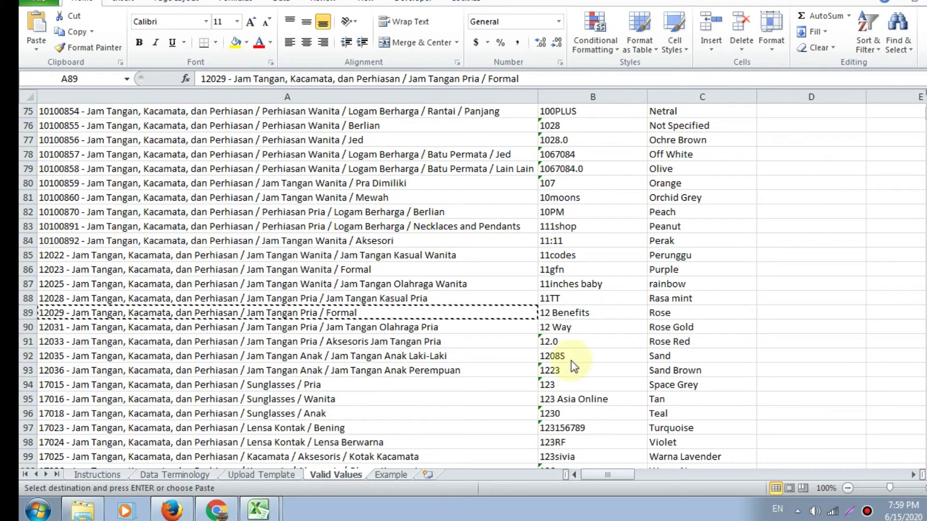
click(454, 311)
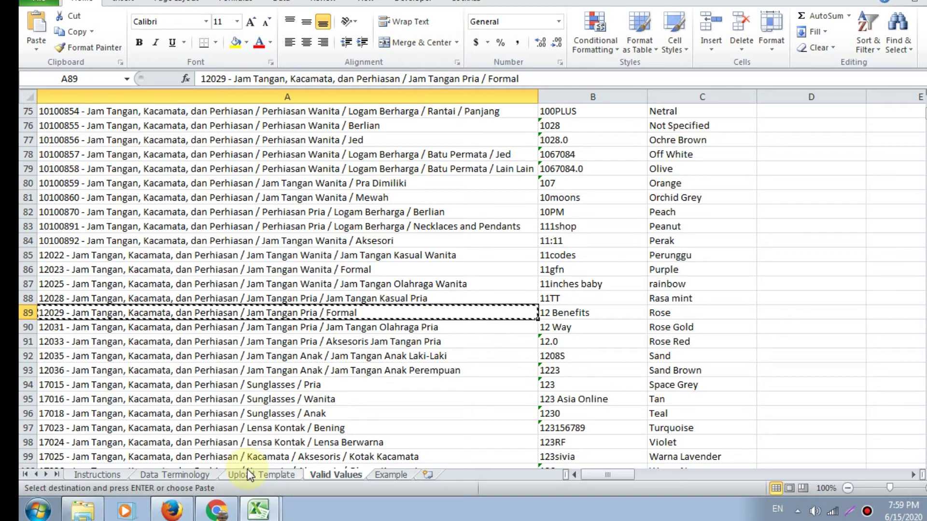
click(232, 476)
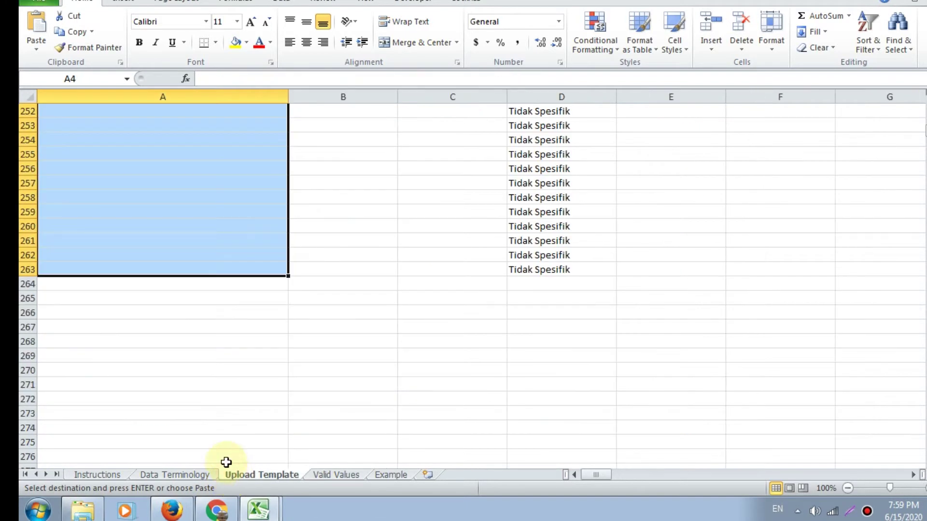
scroll(180, 286, up, 10)
scroll(181, 286, up, 20)
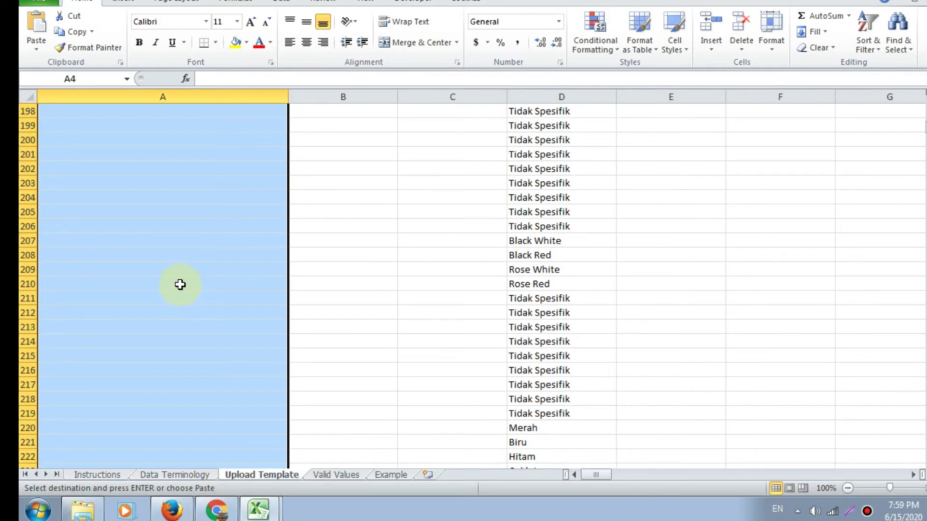
scroll(180, 283, up, 20)
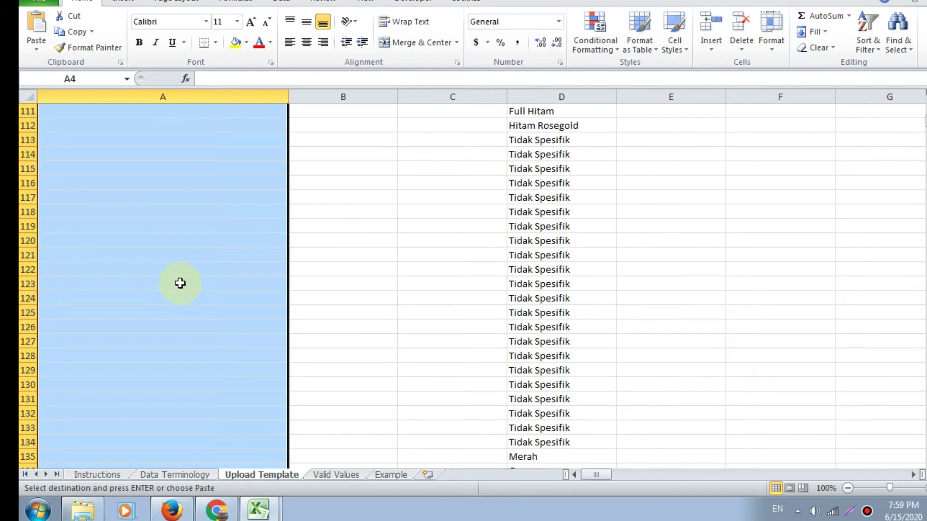
scroll(180, 283, up, 12)
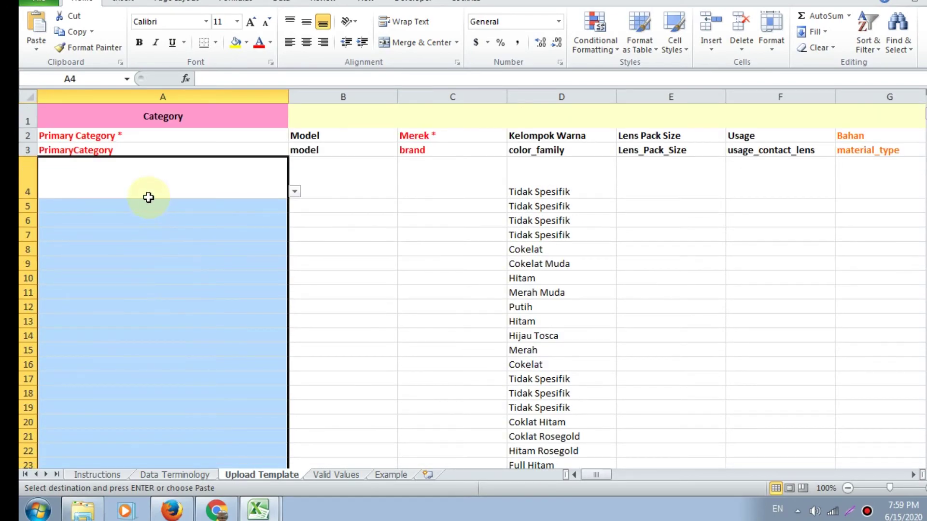
key(ctrl+v)
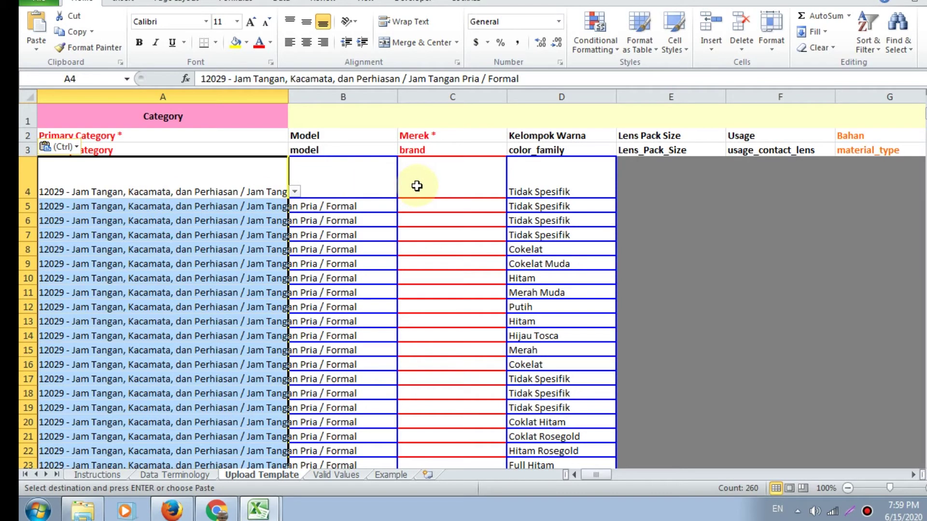
Enter No Brand in the first Merek cell and fill it down for all product rows
click(446, 189)
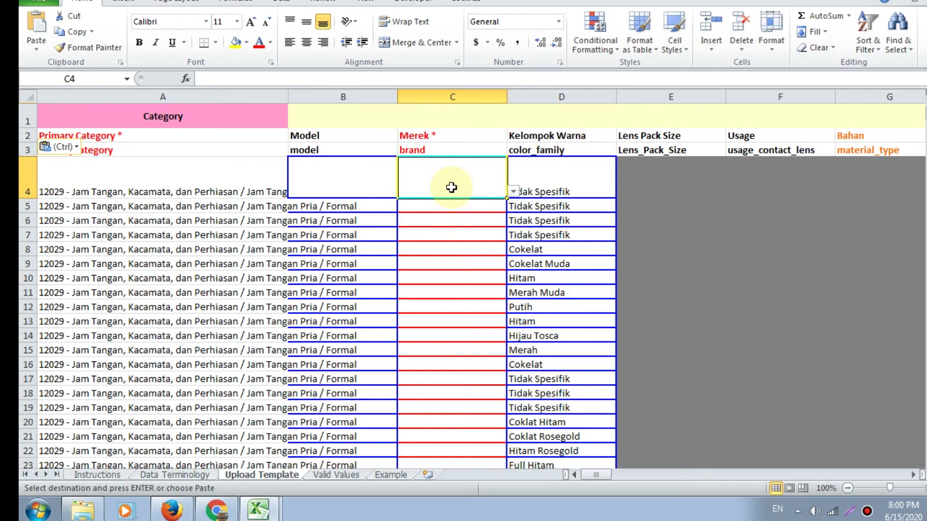
text(No Bran)
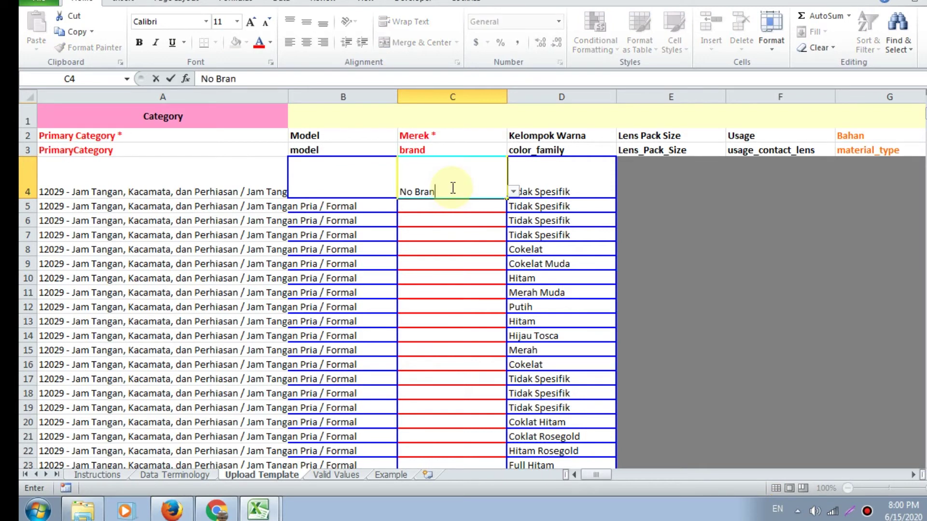
key(Return)
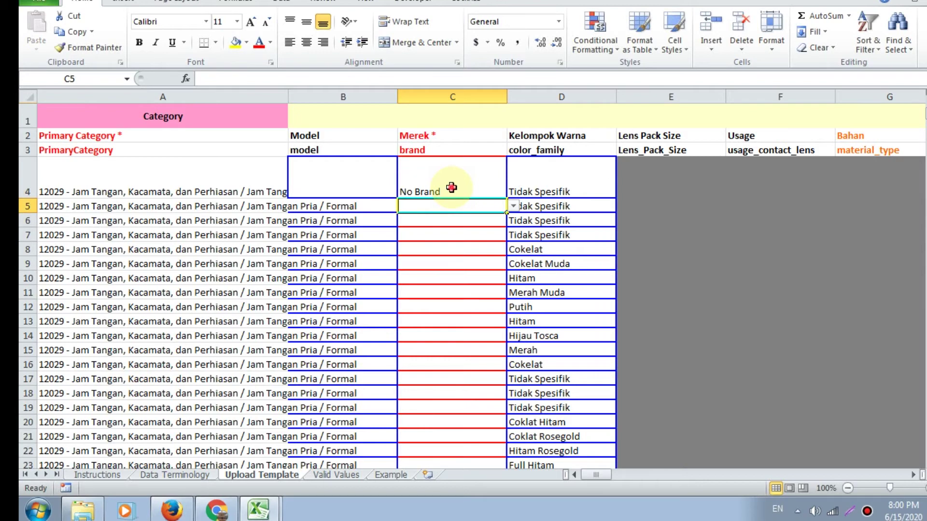
click(451, 187)
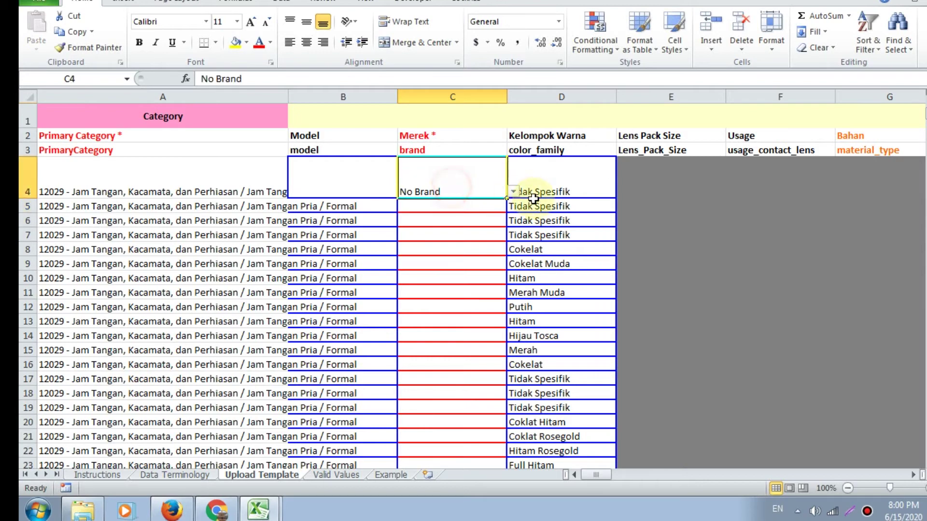
double_click(507, 199)
Examine the remaining Upload Template columns, from price, discount, SKU and package data through the image links to the required Watch Strap Color column
drag(600, 471, 684, 484)
click(654, 185)
click(722, 180)
click(643, 180)
drag(685, 472, 780, 484)
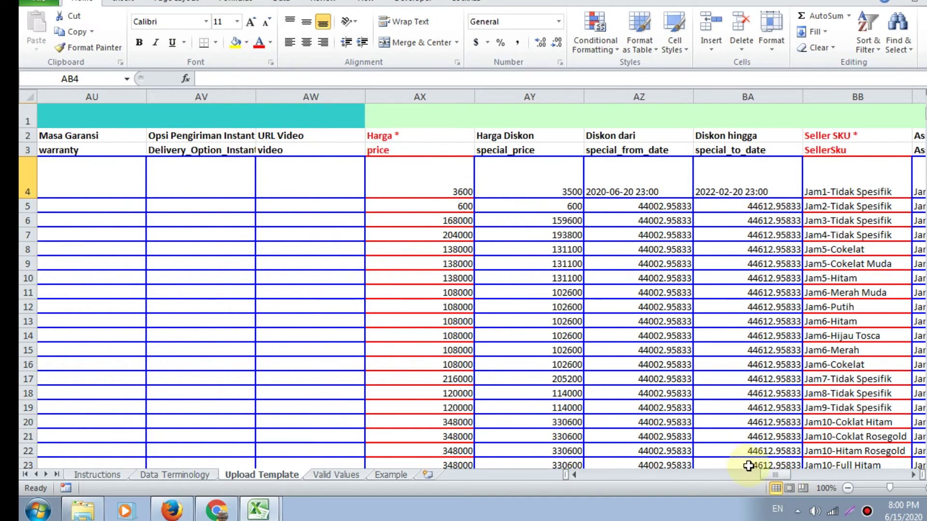
click(907, 473)
click(908, 473)
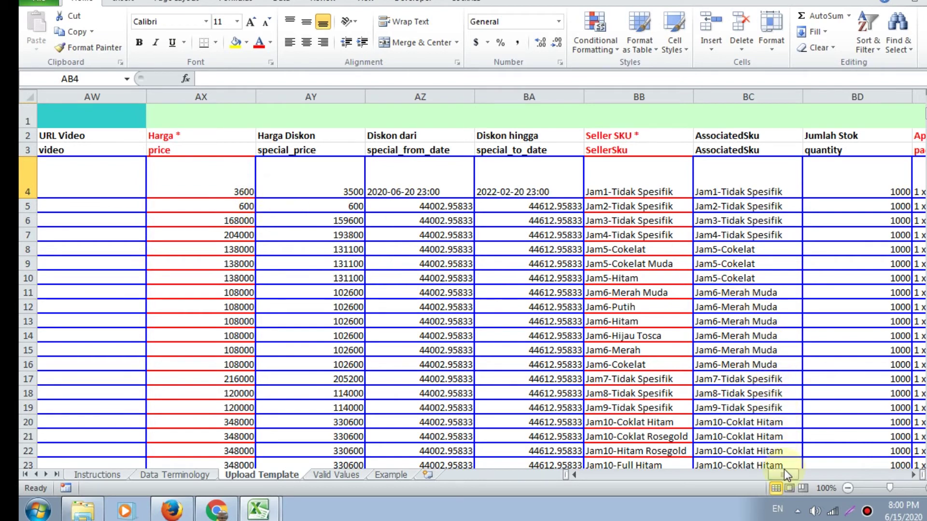
drag(788, 472, 826, 476)
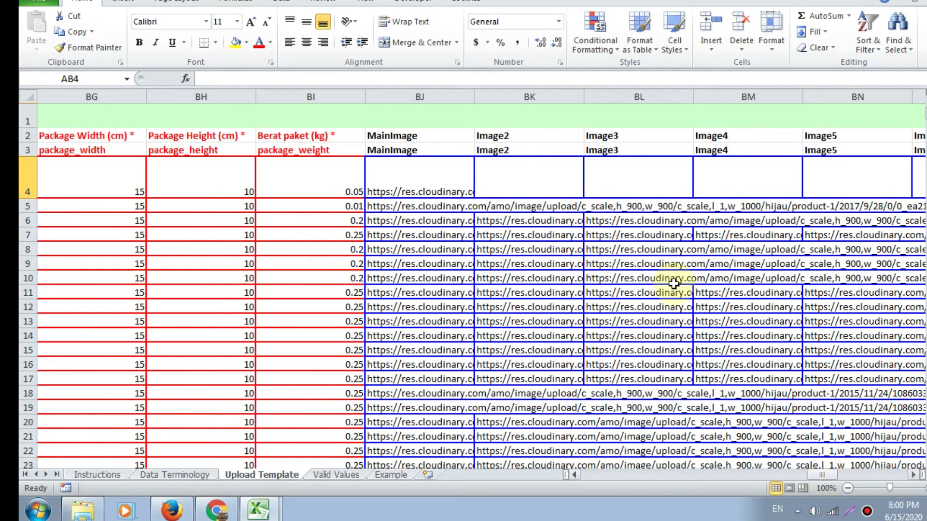
click(428, 189)
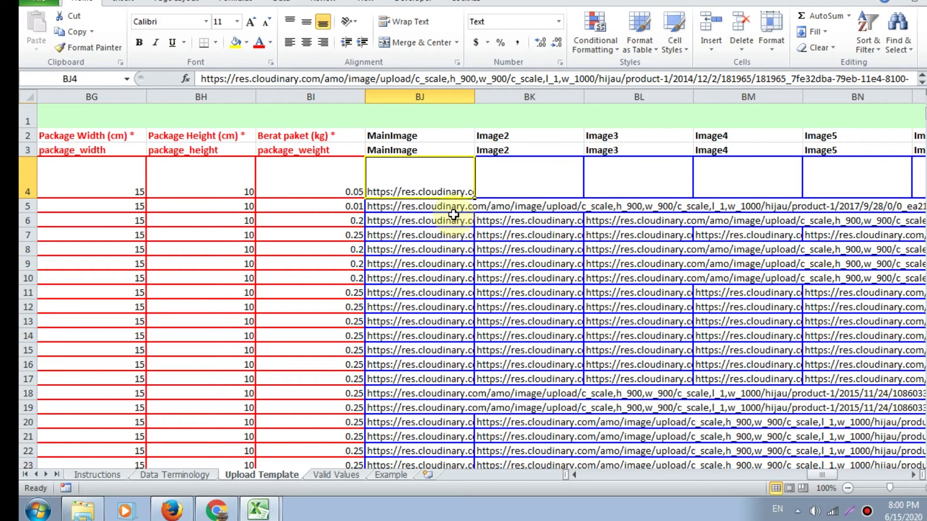
drag(830, 474, 923, 501)
click(770, 183)
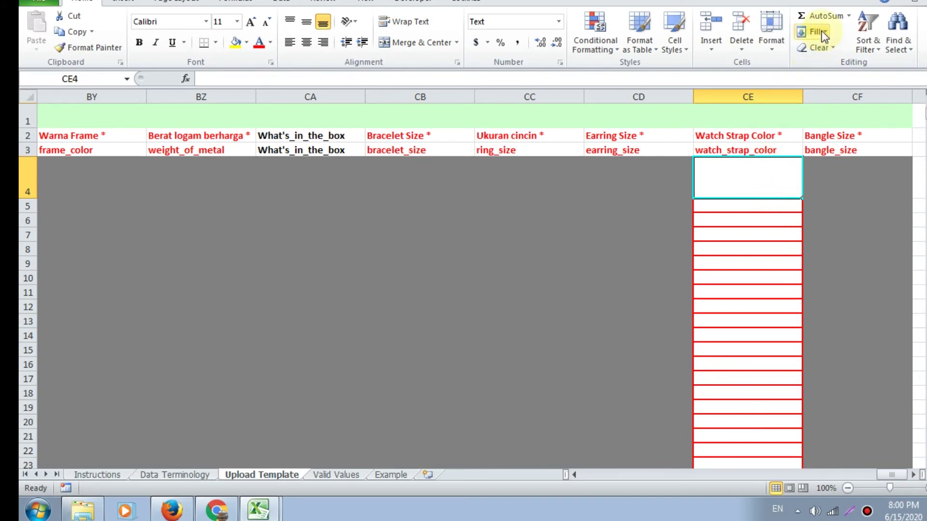
Enter the placeholder ... in Watch Strap Color cell CE4 and copy it down through CE263 for all product rows
key(ctrl+c)
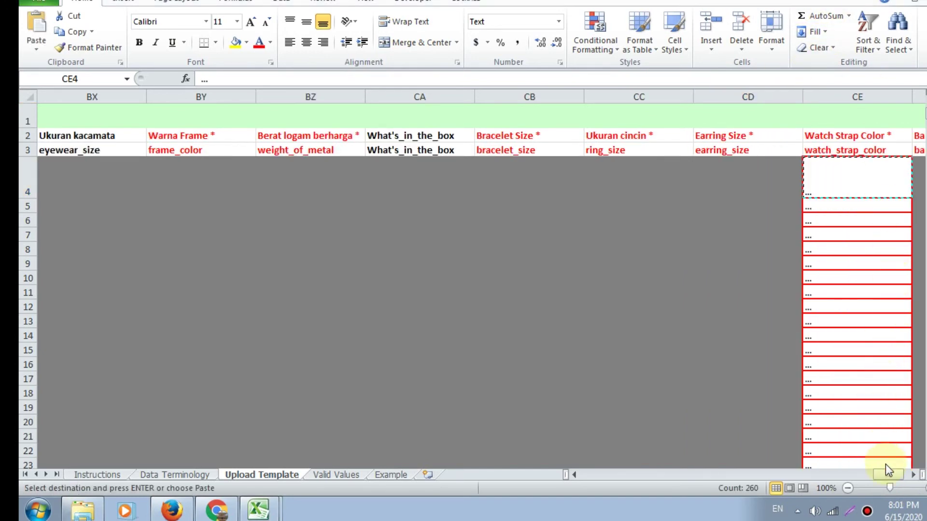
key(ctrl+v)
click(710, 432)
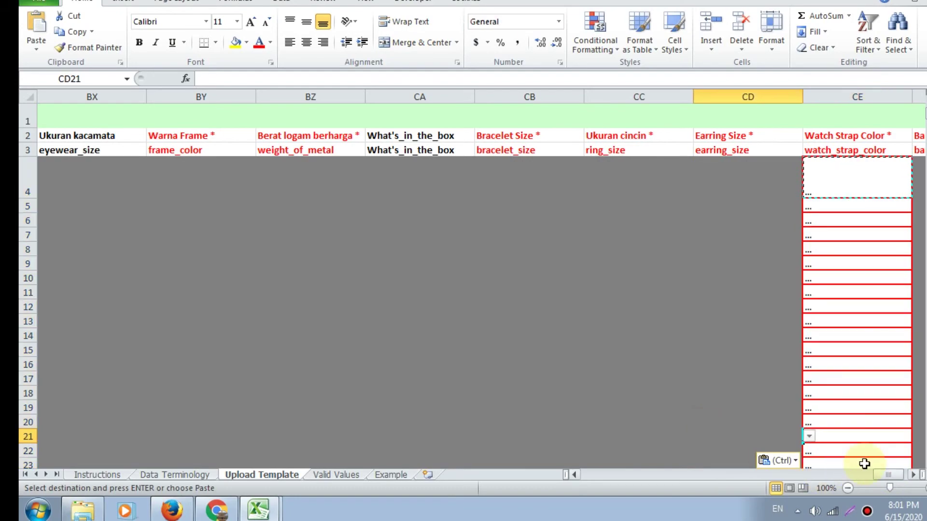
Save a copy of the completed template as Jam Tangan, Kacamata, dan Perhiasan.xlsx in the Data Siap Upload folder inside Lazada
drag(888, 474, 584, 473)
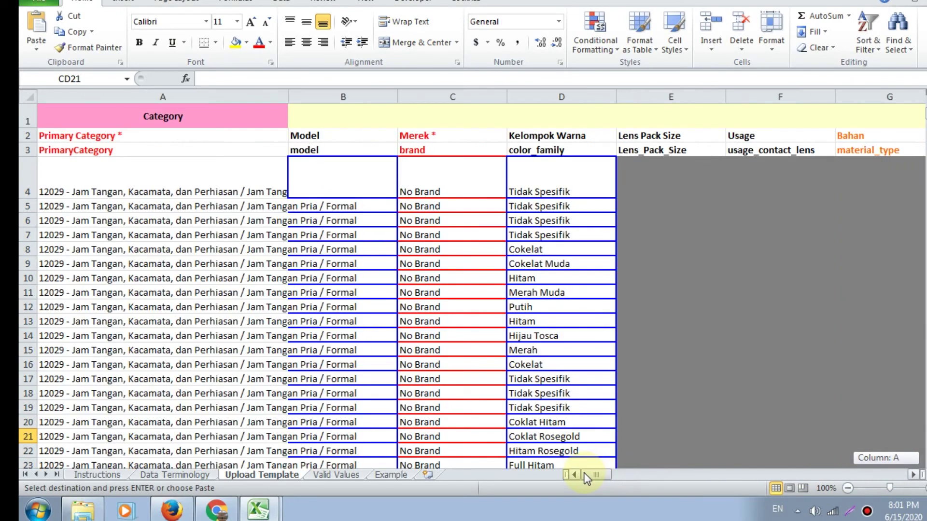
scroll(565, 413, down, 3)
scroll(564, 413, up, 3)
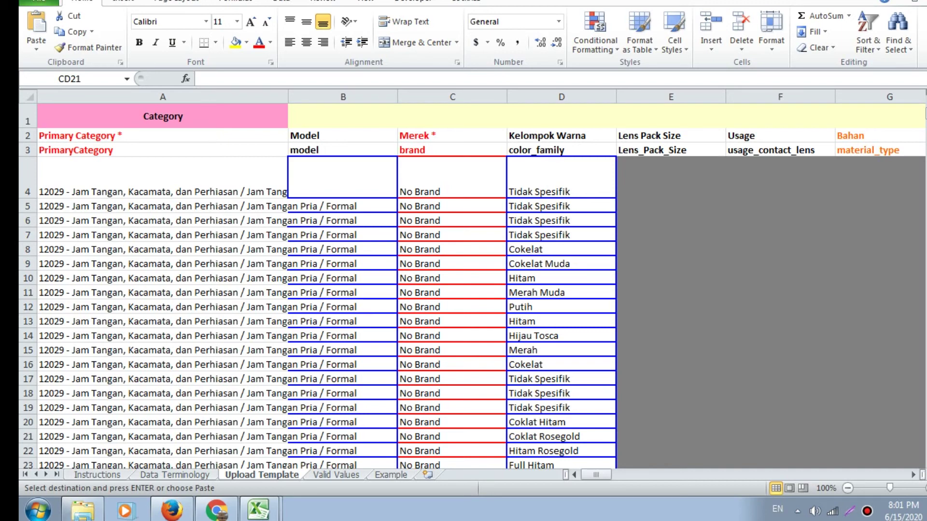
click(451, 278)
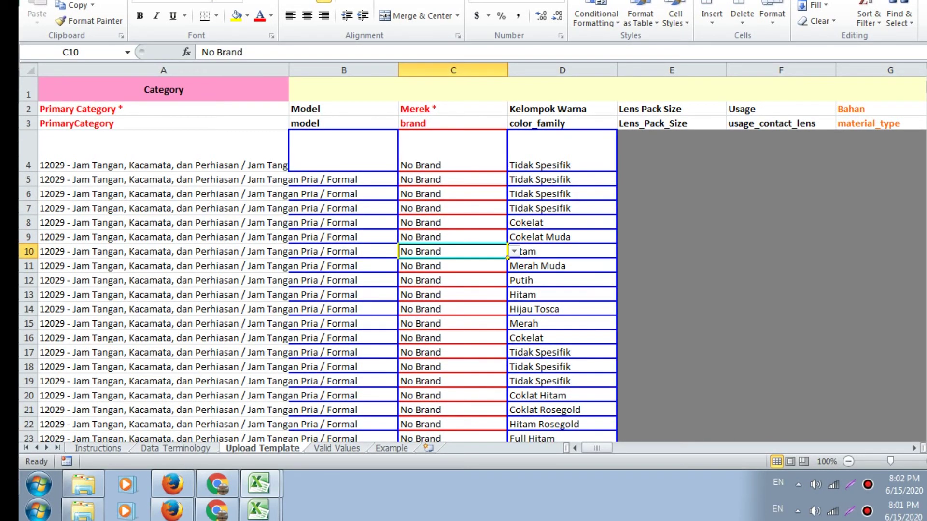
key(alt+f)
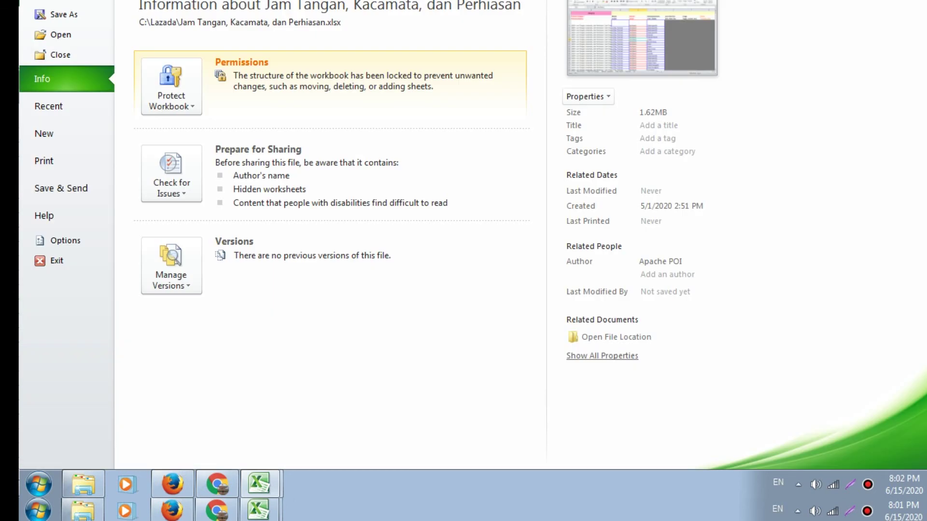
click(76, 16)
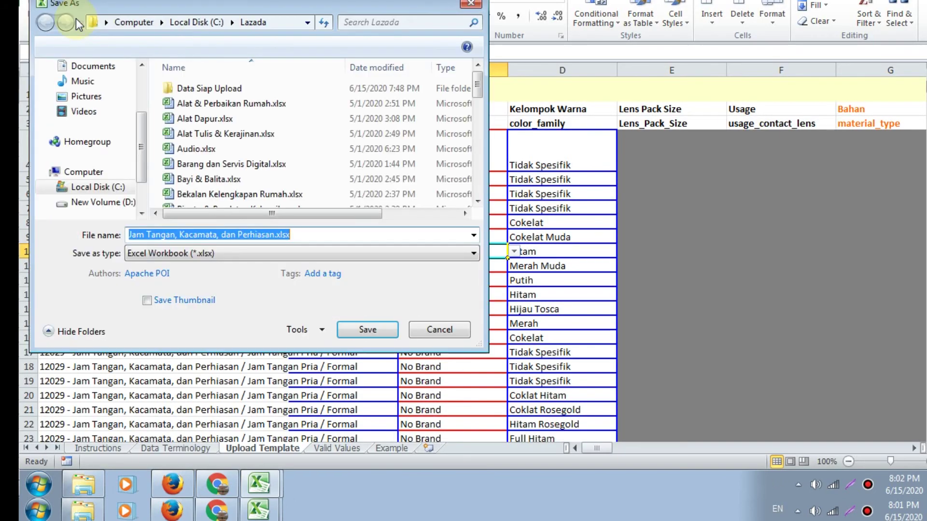
double_click(213, 87)
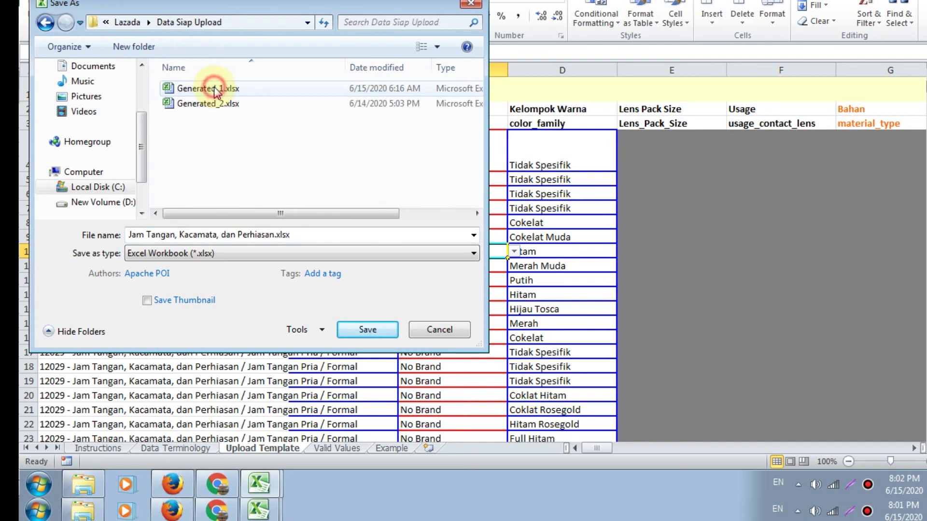
click(361, 329)
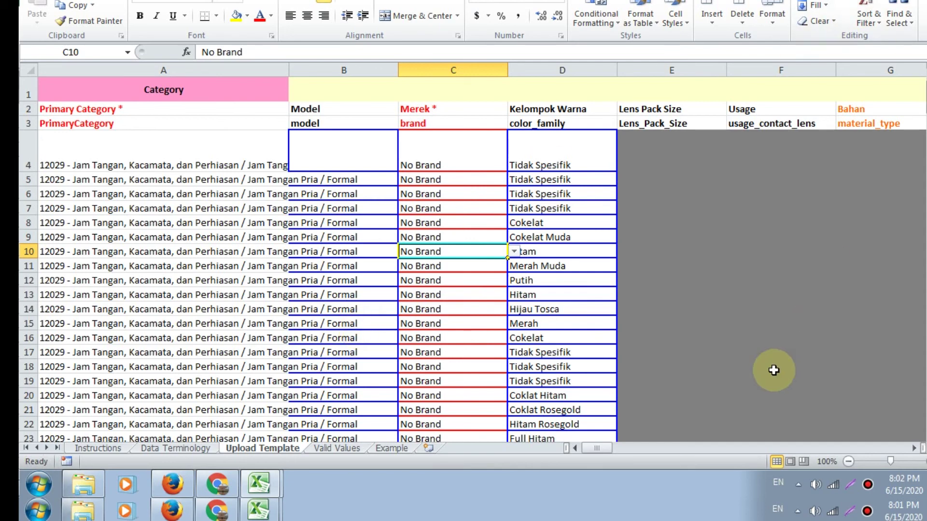
mouse_move(598, 449)
mouse_down()
mouse_move(614, 452)
mouse_move(599, 450)
mouse_up()
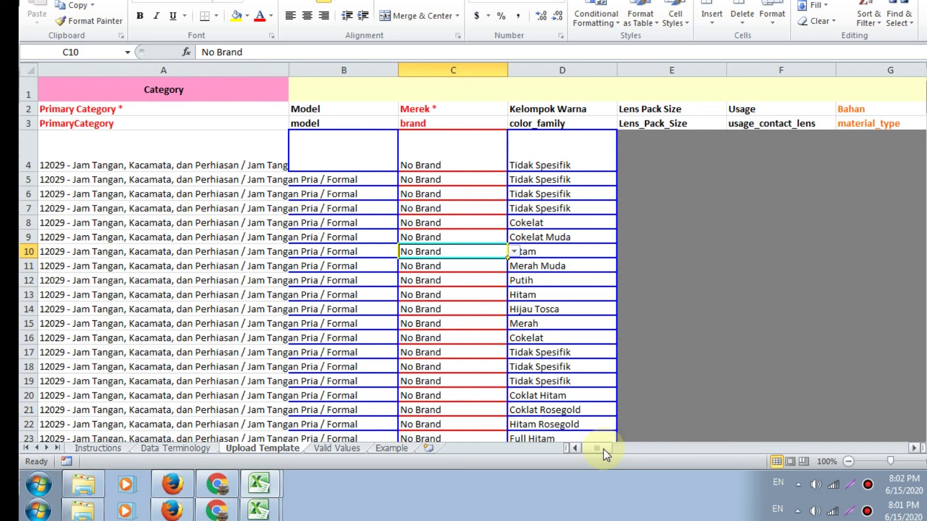